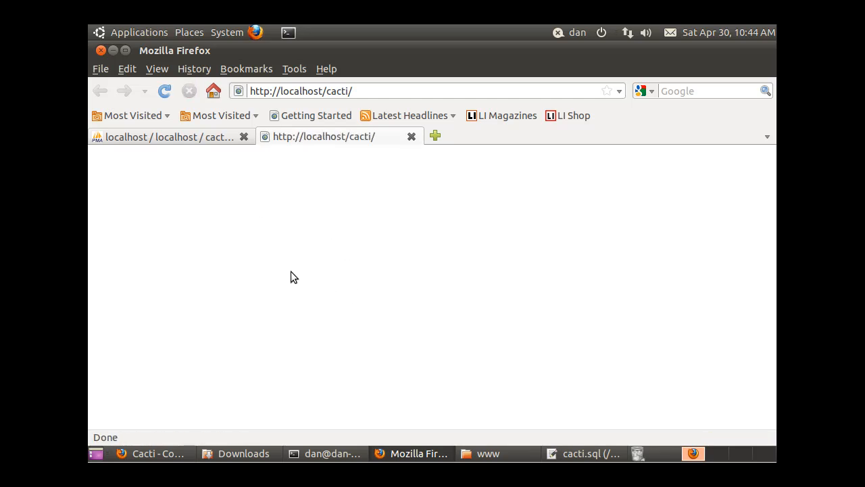
- Open the cacti database in phpMyAdmin to confirm it has no tables yet
{"action": "left_click", "coordinate": [167, 137]}
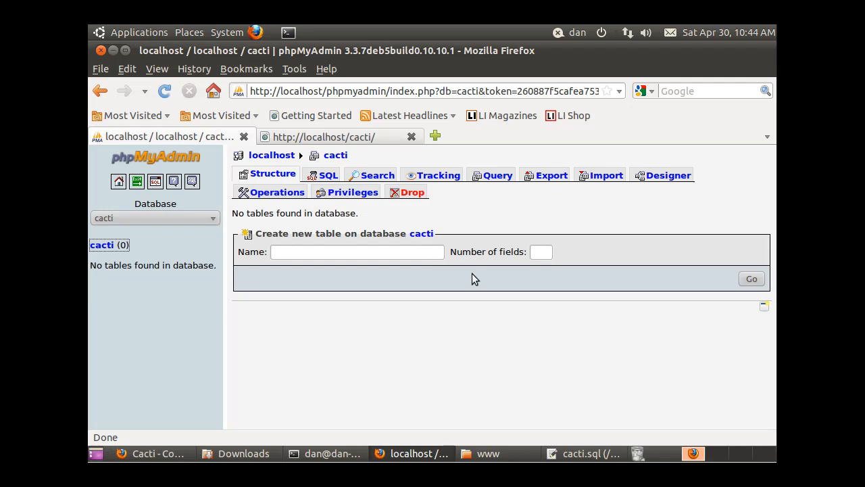
{"action": "left_click", "coordinate": [102, 247]}
- Choose /var/www/cacti/cacti.sql as the file to import into the cacti database
{"action": "left_click", "coordinate": [604, 174]}
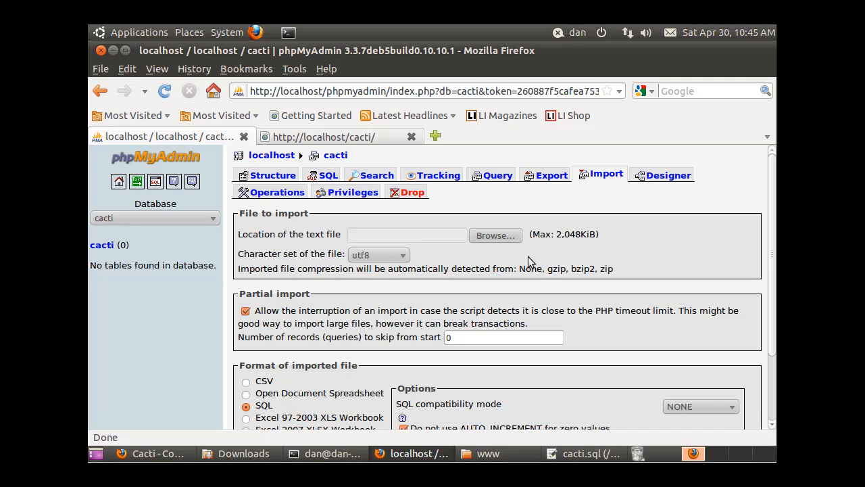
{"action": "left_click", "coordinate": [492, 236]}
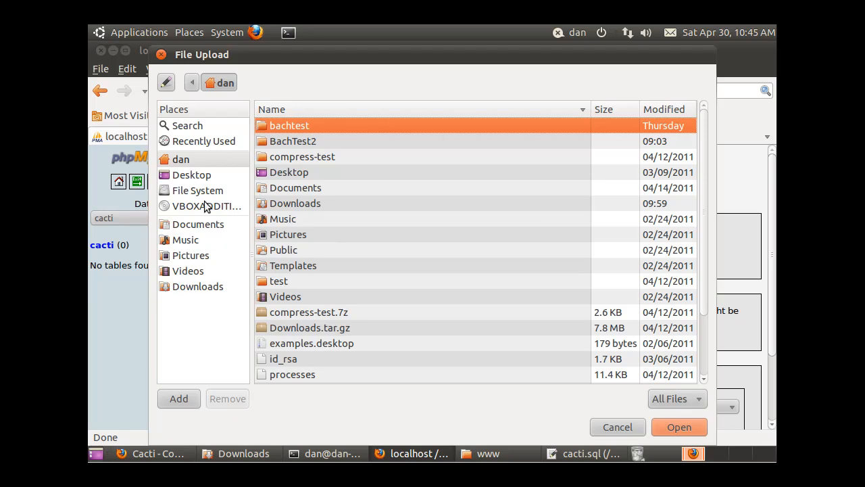
{"action": "left_click", "coordinate": [192, 84]}
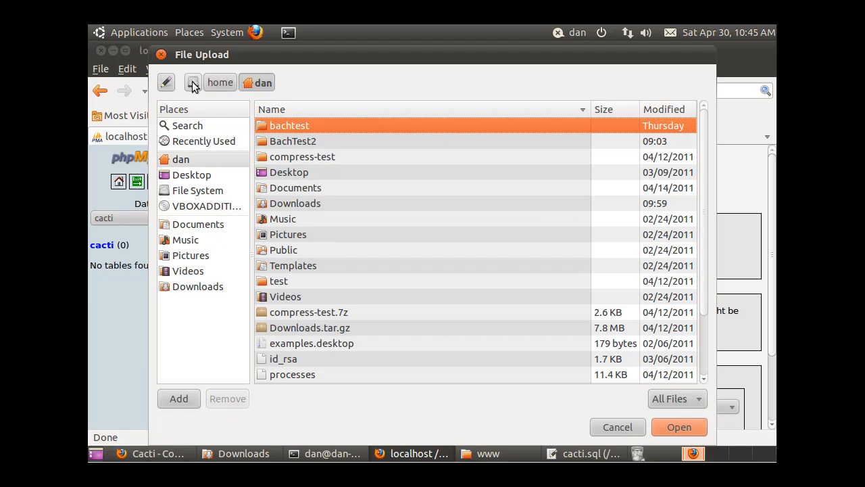
{"action": "left_click", "coordinate": [194, 86]}
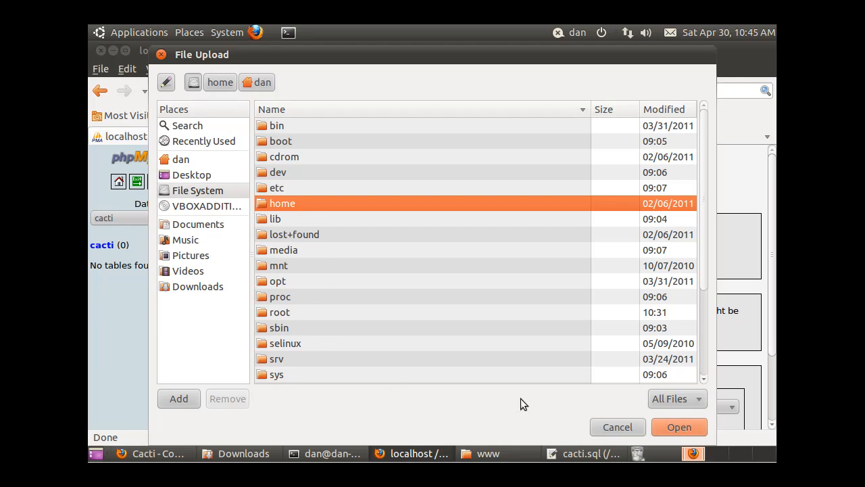
{"action": "left_click_drag", "start_coordinate": [703, 268], "coordinate": [688, 381]}
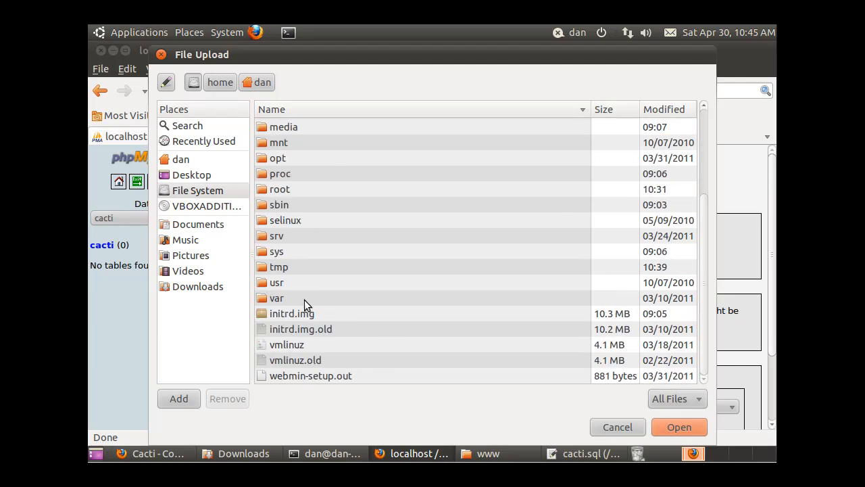
{"action": "double_click", "coordinate": [271, 302]}
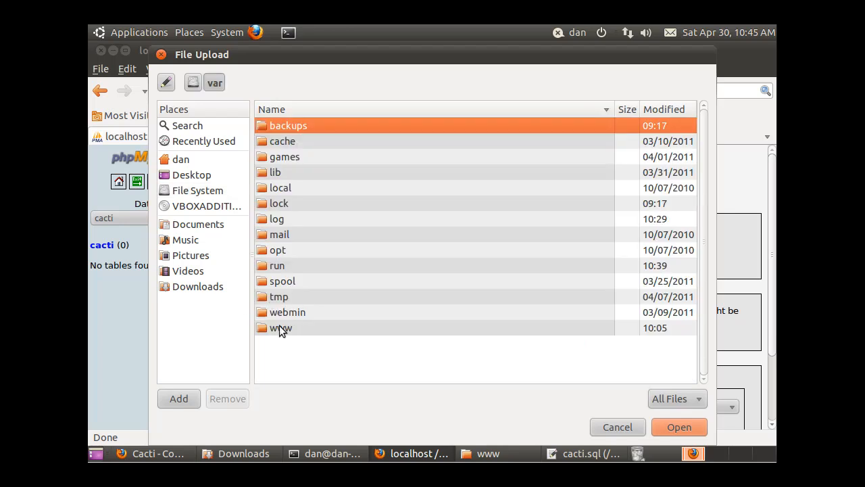
{"action": "double_click", "coordinate": [280, 328]}
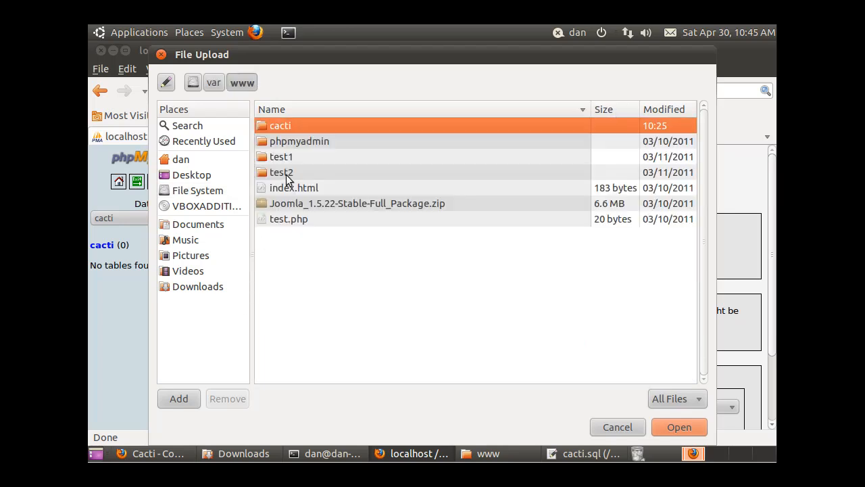
{"action": "double_click", "coordinate": [267, 124]}
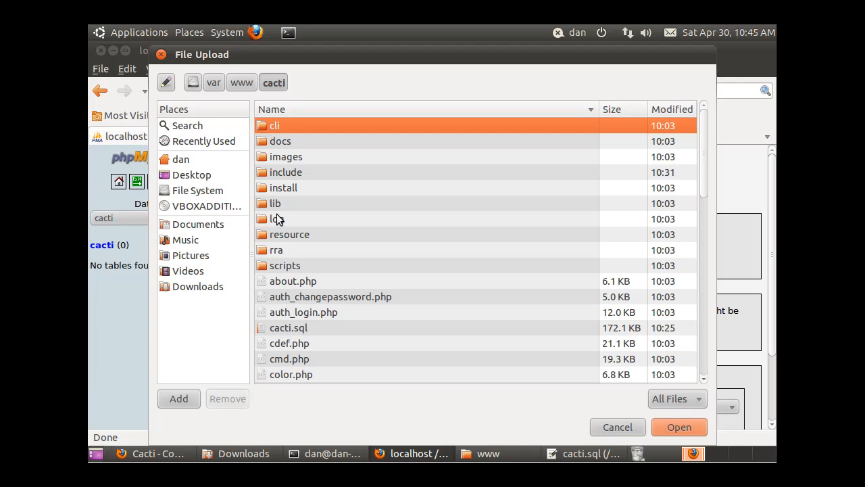
{"action": "double_click", "coordinate": [300, 329]}
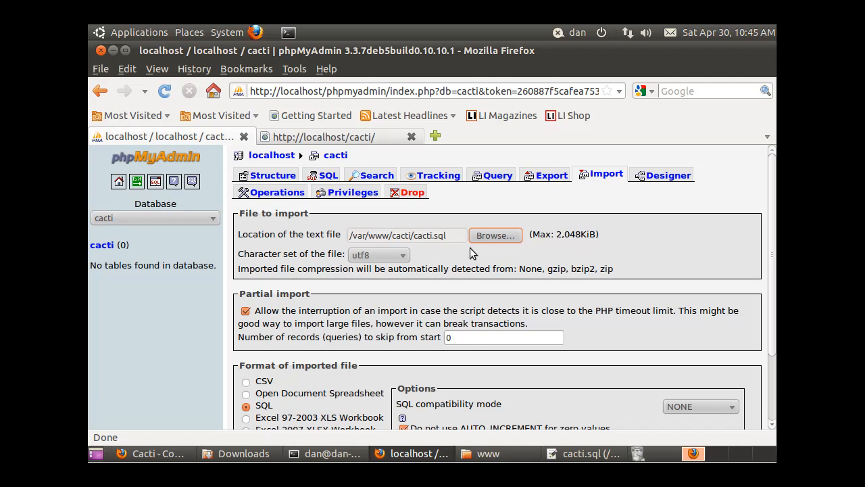
- Run the cacti.sql import, which executes 1678 queries and creates 48 tables
{"action": "left_click_drag", "start_coordinate": [771, 223], "coordinate": [771, 288]}
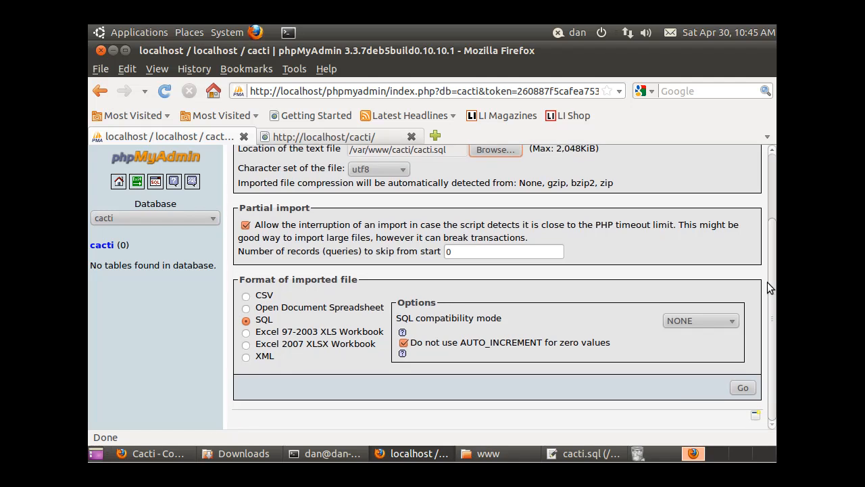
{"action": "left_click", "coordinate": [744, 388]}
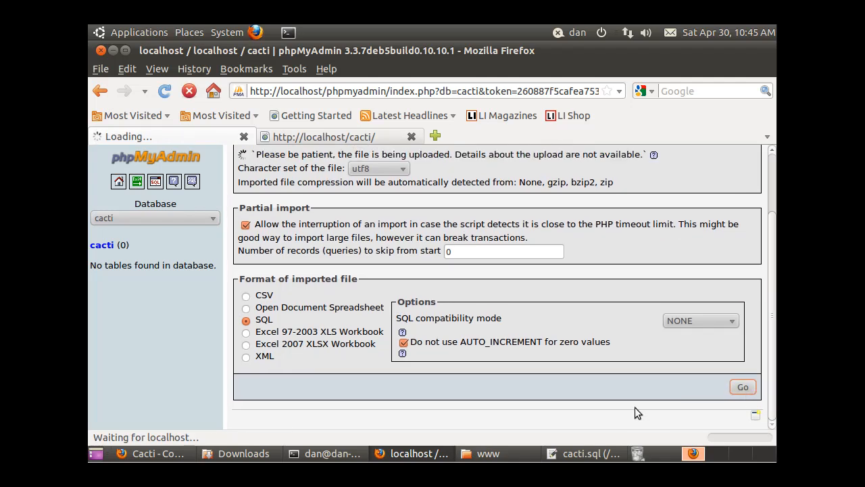
{"action": "left_click_drag", "start_coordinate": [775, 315], "coordinate": [771, 196]}
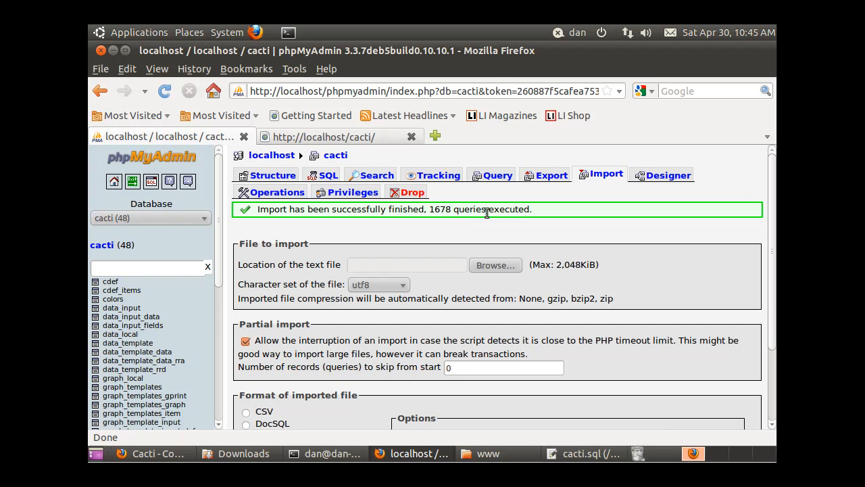
{"action": "left_click", "coordinate": [350, 137]}
- Reload Cacti and advance past the licence and New Install pages to the binary path checks
{"action": "left_click", "coordinate": [163, 93]}
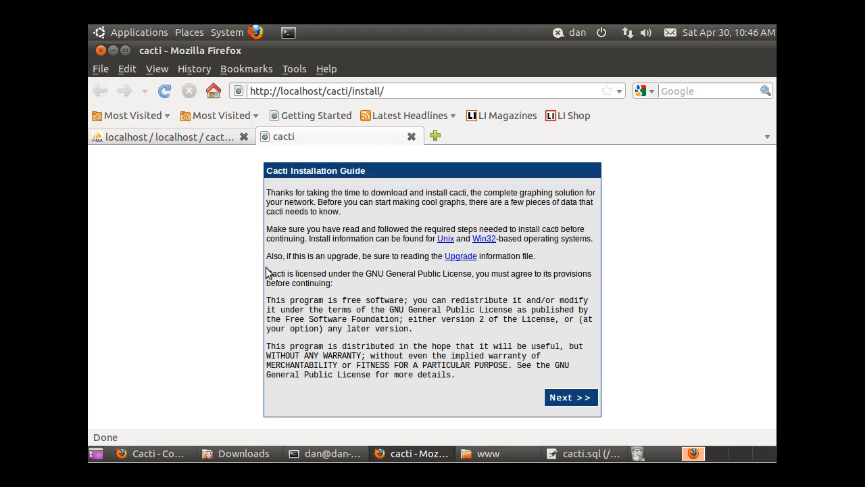
{"action": "left_click", "coordinate": [565, 399]}
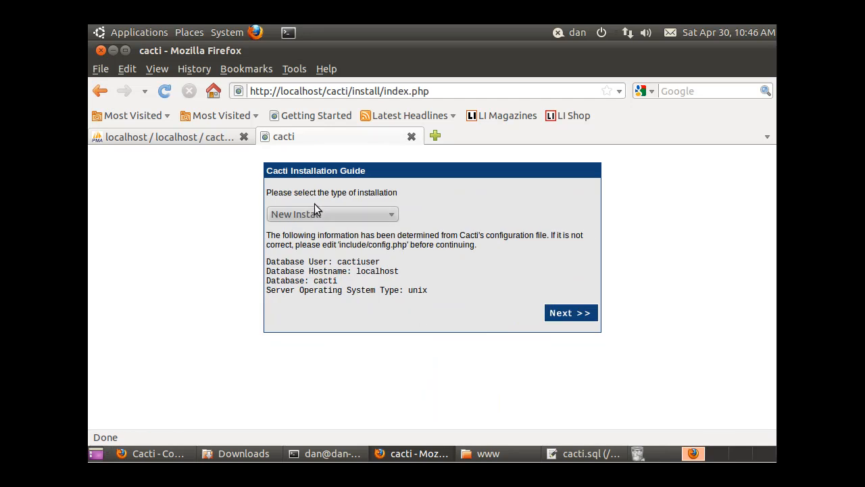
{"action": "left_click", "coordinate": [575, 307]}
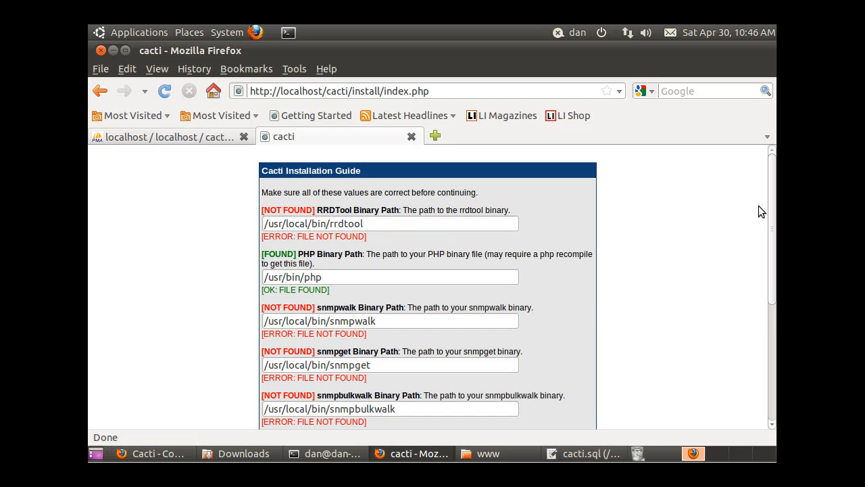
{"action": "mouse_move", "coordinate": [775, 180]}
{"action": "left_mouse_down"}
{"action": "mouse_move", "coordinate": [767, 300]}
{"action": "mouse_move", "coordinate": [772, 178]}
{"action": "left_mouse_up"}
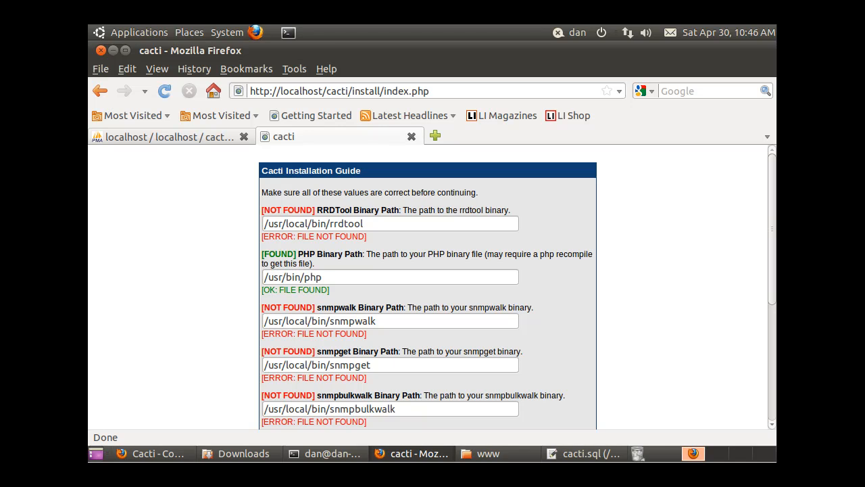
{"action": "scroll", "coordinate": [756, 337], "scroll_direction": "down", "scroll_amount": 5}
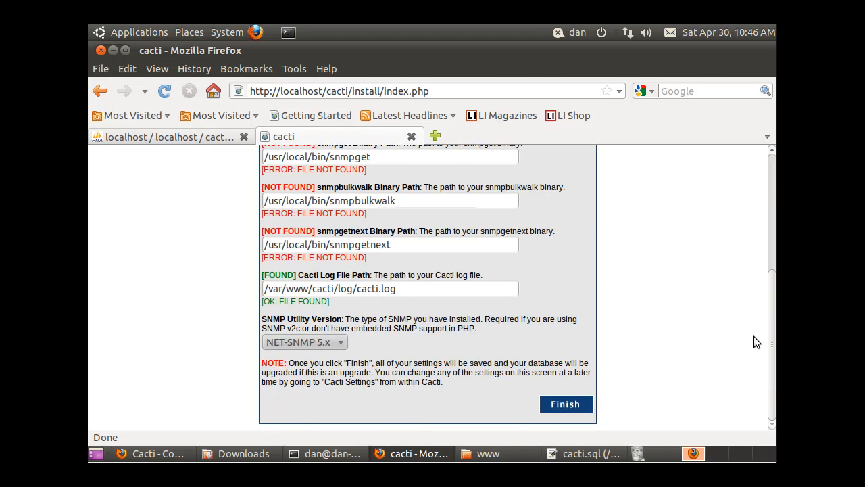
{"action": "scroll", "coordinate": [762, 302], "scroll_direction": "up", "scroll_amount": 5}
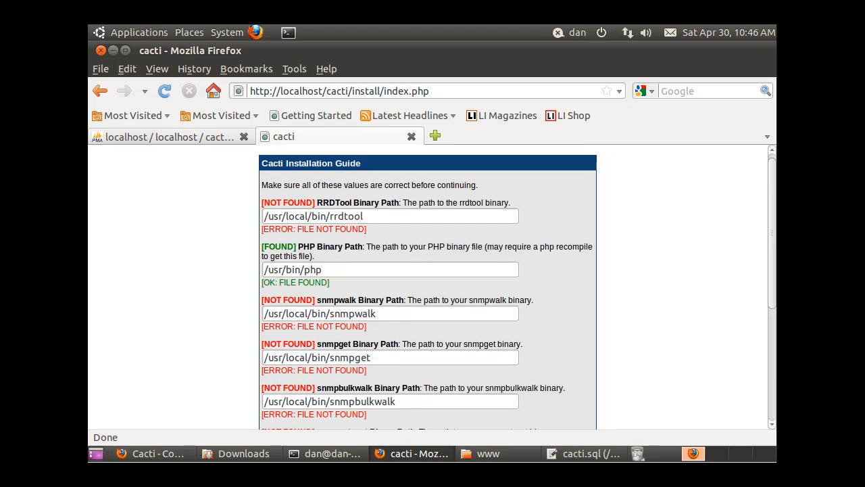
{"action": "scroll", "coordinate": [664, 320], "scroll_direction": "up", "scroll_amount": 1}
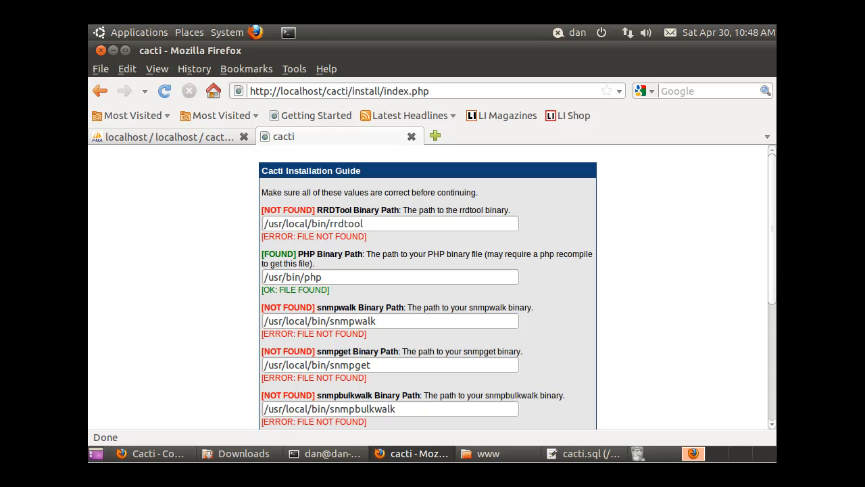
{"action": "left_click_drag", "start_coordinate": [772, 227], "coordinate": [770, 187]}
{"action": "left_click_drag", "start_coordinate": [772, 236], "coordinate": [772, 307]}
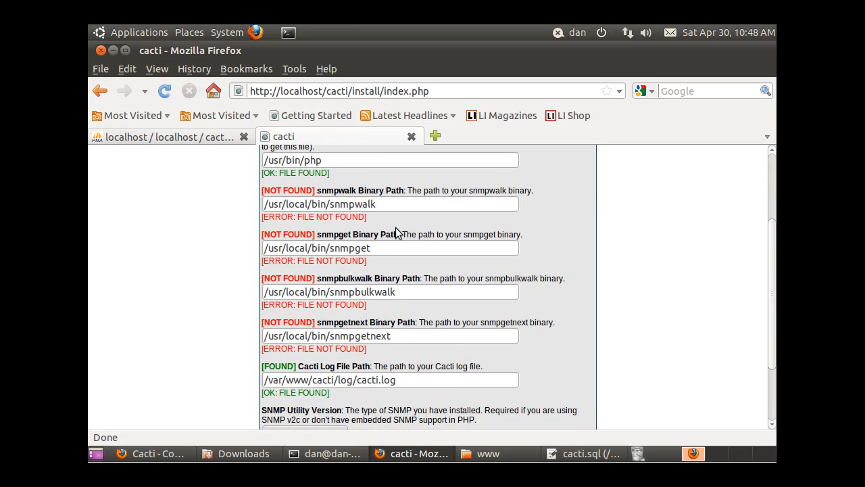
{"action": "left_click_drag", "start_coordinate": [773, 328], "coordinate": [768, 394]}
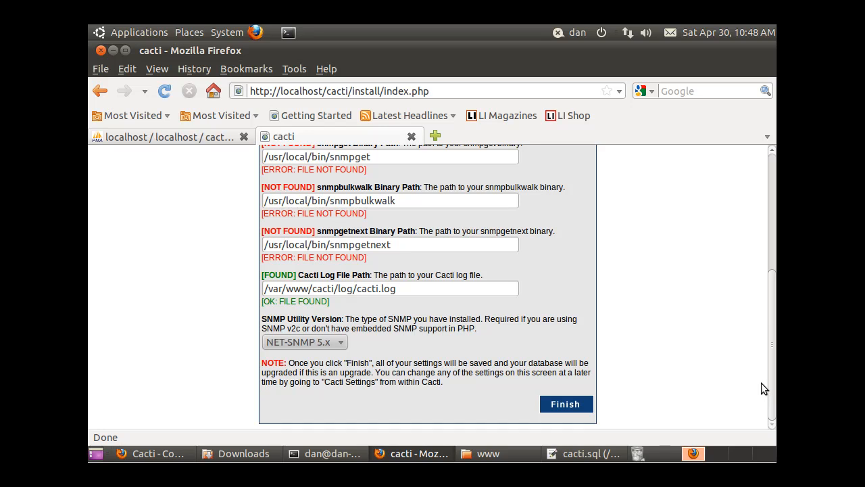
{"action": "scroll", "coordinate": [760, 359], "scroll_direction": "up", "scroll_amount": 1}
- Clear the terminal and install rrdtool with sudo apt-get install rrdtool, confirming with y
{"action": "left_click", "coordinate": [325, 454]}
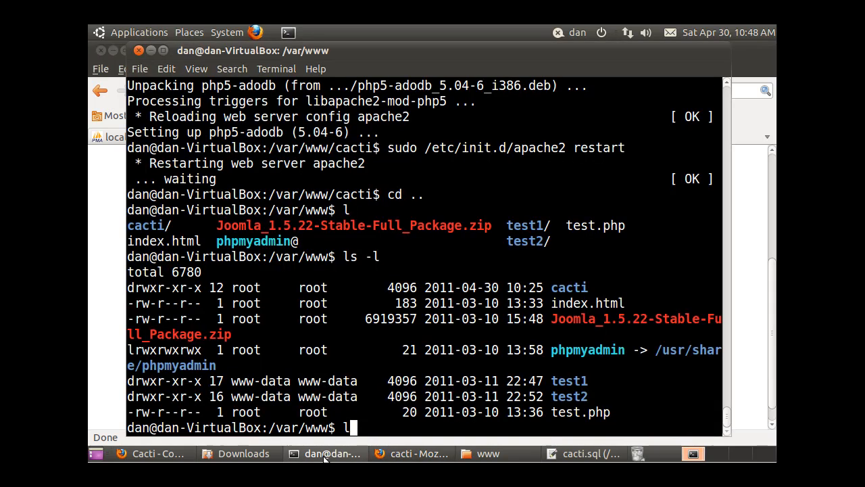
{"action": "type", "text": "clear"}
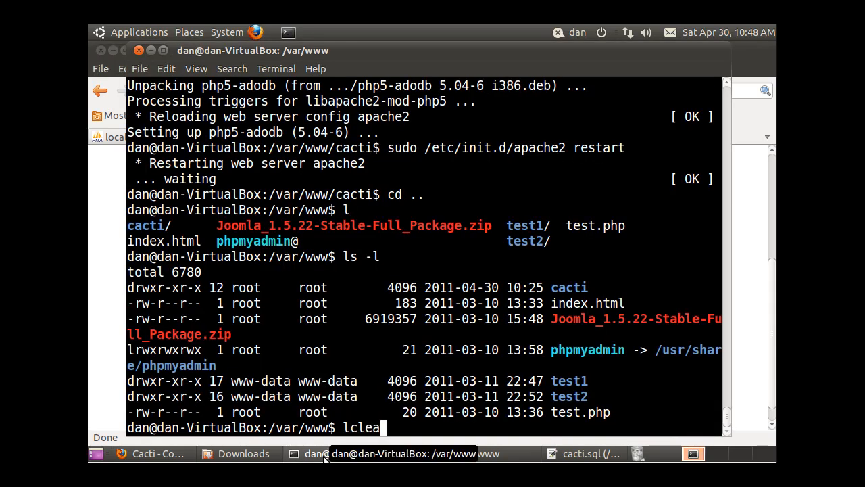
{"action": "key", "text": "Return"}
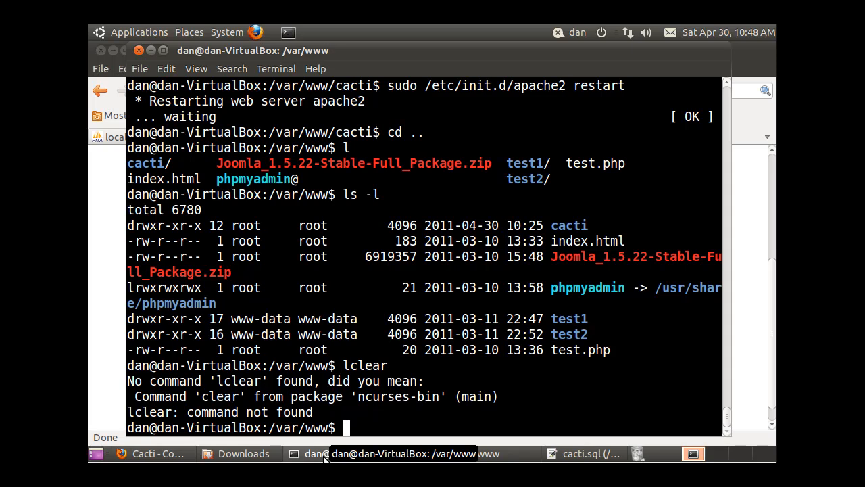
{"action": "type", "text": "clear"}
{"action": "key", "text": "Return"}
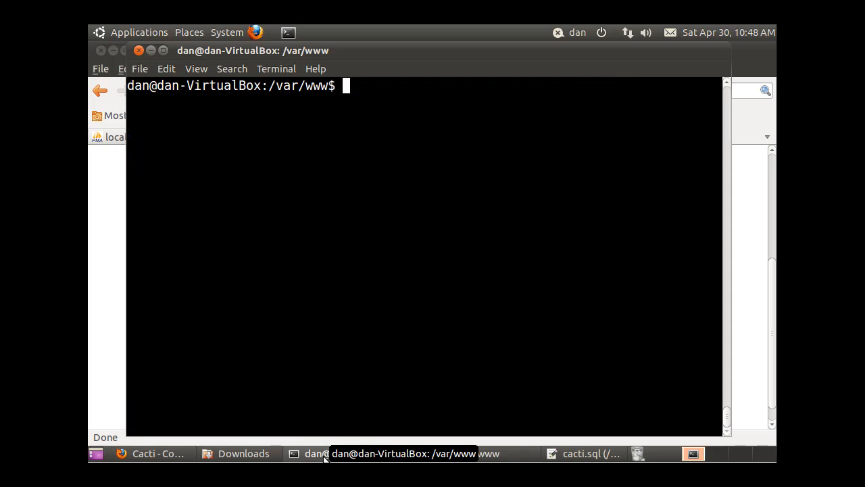
{"action": "type", "text": "sudo apt-"}
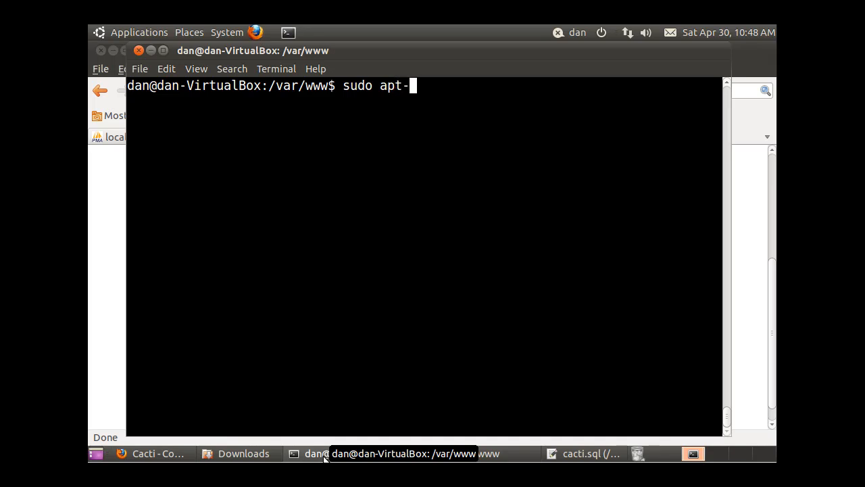
{"action": "type", "text": "get install"}
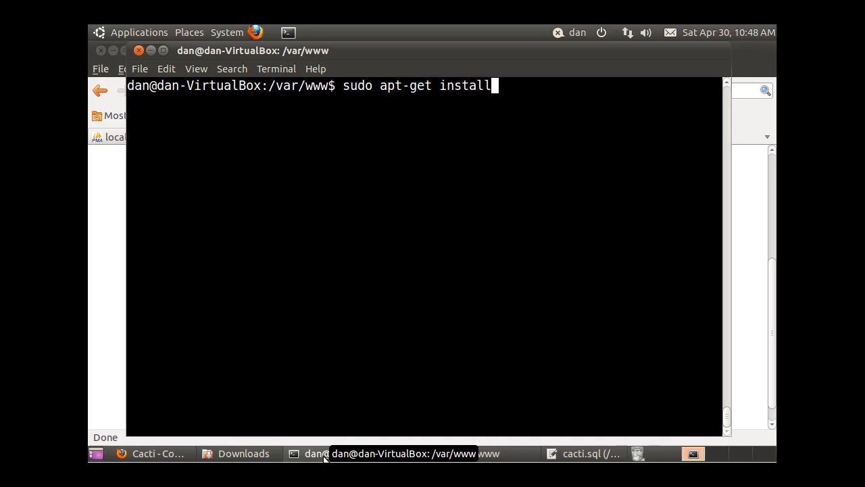
{"action": "type", "text": " rrdtool"}
{"action": "key", "text": "Return"}
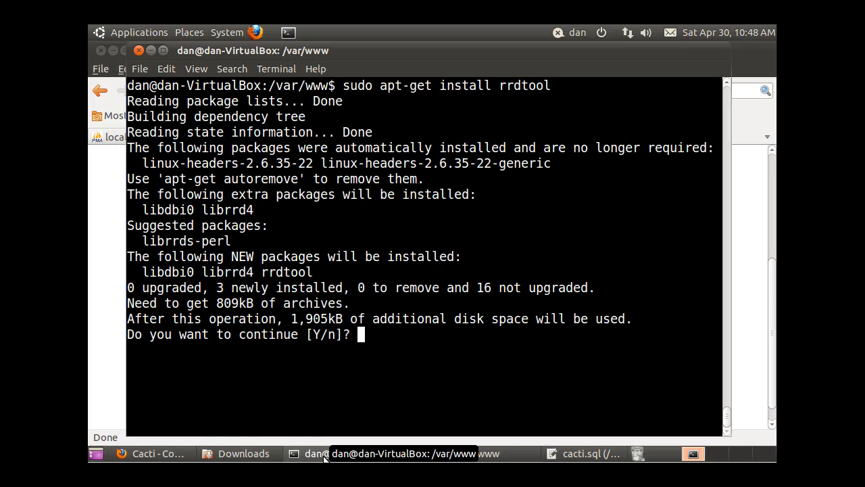
{"action": "type", "text": "y"}
{"action": "key", "text": "Return"}
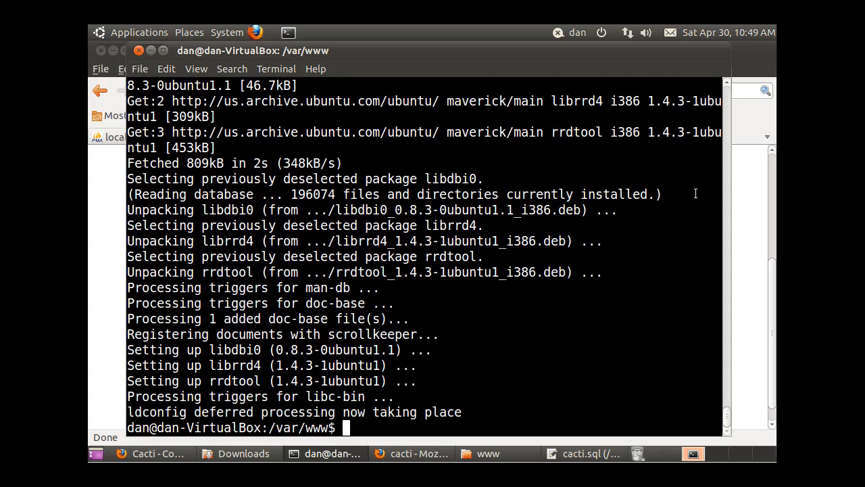
{"action": "left_click", "coordinate": [770, 183]}
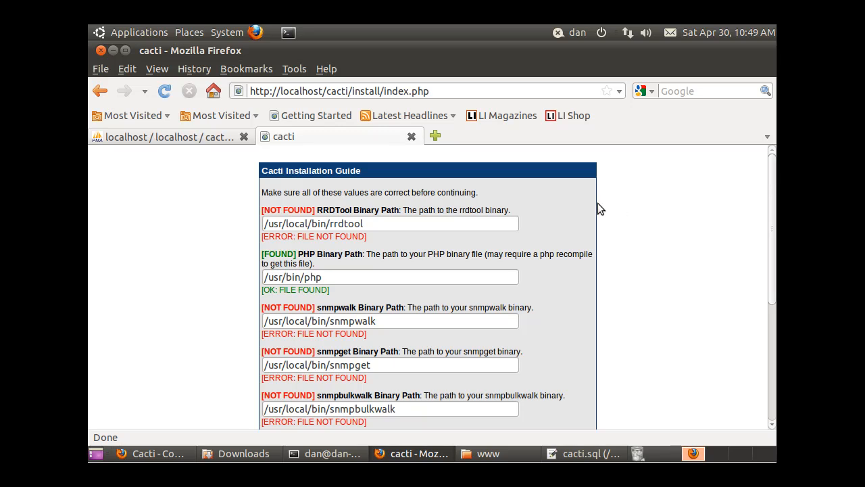
- Reload the installation guide, resending the data, so RRDTool is found at /usr/bin/rrdtool
{"action": "left_click", "coordinate": [164, 90]}
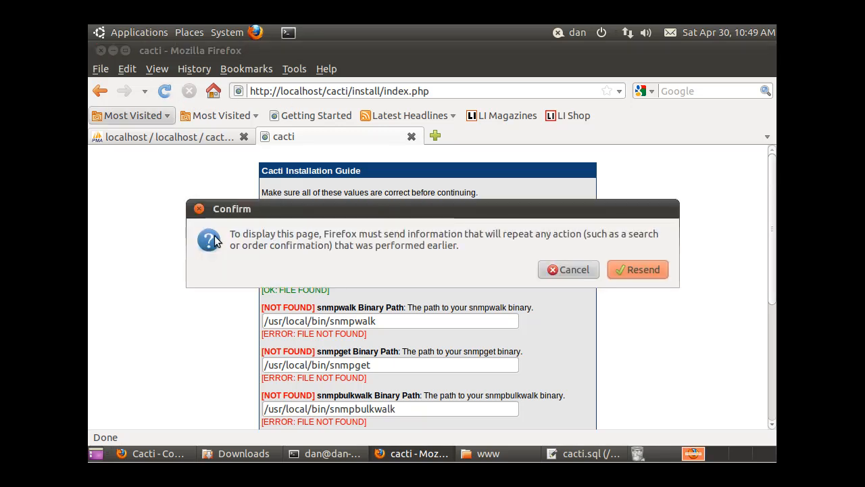
{"action": "left_click", "coordinate": [645, 273]}
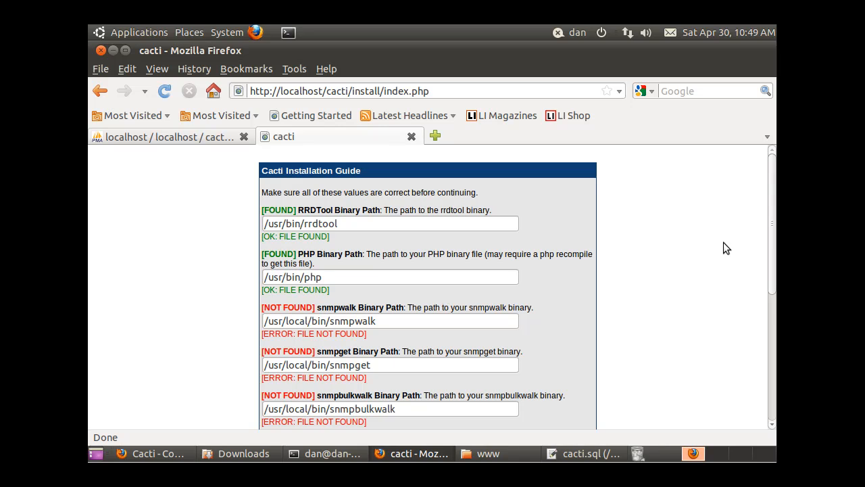
{"action": "left_click_drag", "start_coordinate": [774, 256], "coordinate": [774, 321]}
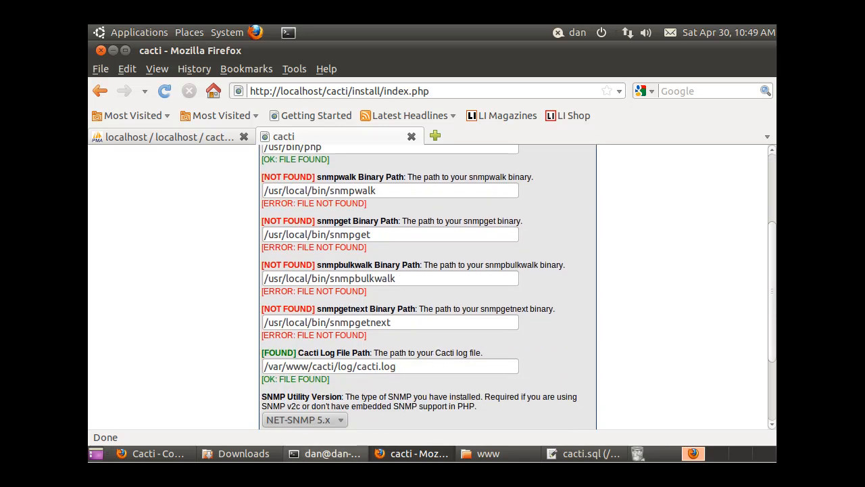
- Clear the terminal and install the snmp package with sudo apt-get install snmp
{"action": "left_click", "coordinate": [323, 454]}
{"action": "type", "text": "clear"}
{"action": "key", "text": "Return"}
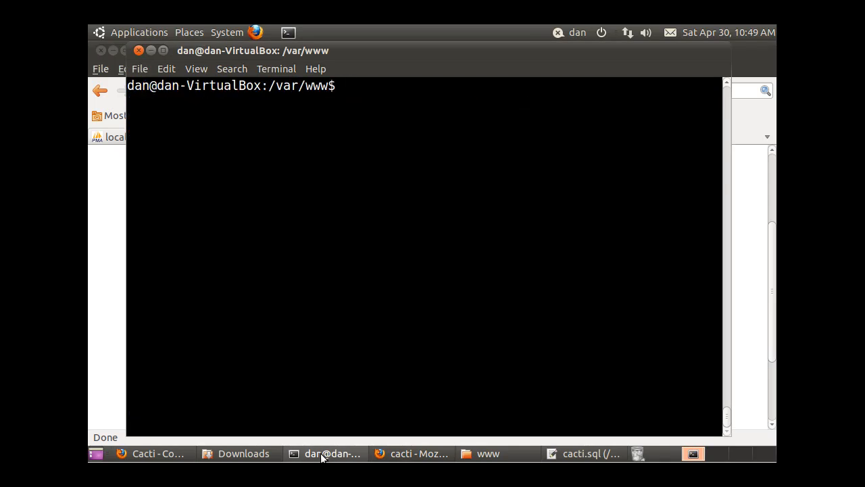
{"action": "key", "text": "Up"}
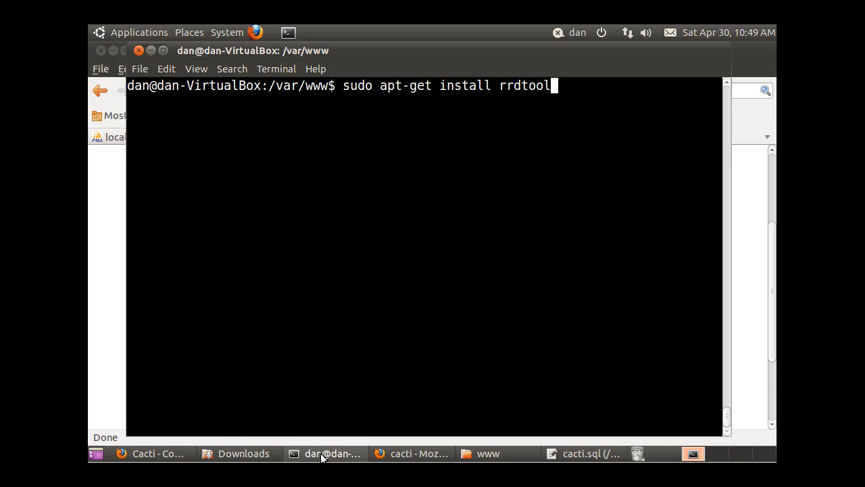
{"action": "key", "text": "BackSpace"}
{"action": "key", "text": "BackSpace"}
{"action": "key", "text": "BackSpace"}
{"action": "key", "text": "BackSpace"}
{"action": "key", "text": "BackSpace"}
{"action": "key", "text": "BackSpace"}
{"action": "key", "text": "BackSpace"}
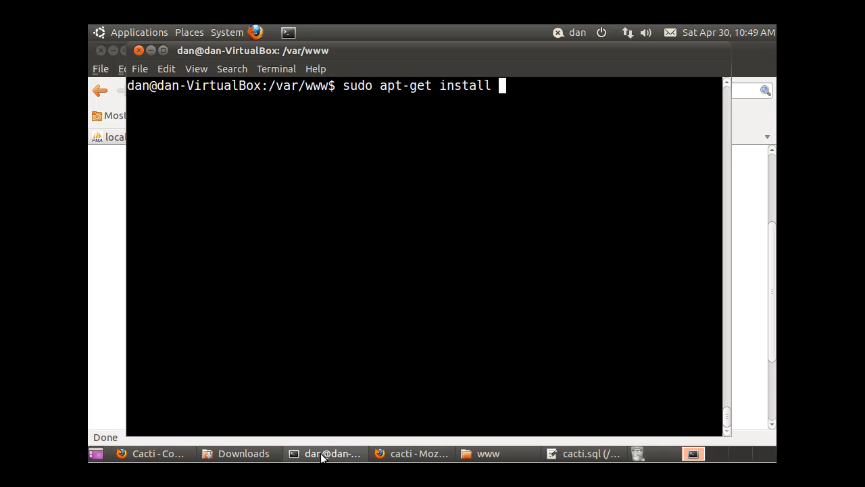
{"action": "type", "text": "snmp"}
{"action": "key", "text": "Return"}
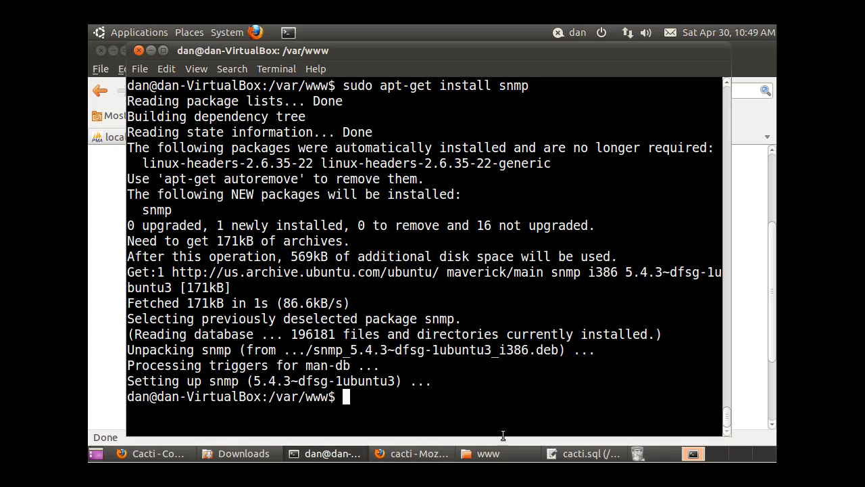
- Reload the installer so all SNMP binaries are found, then finish the Cacti installation
{"action": "left_click", "coordinate": [399, 454]}
{"action": "left_click", "coordinate": [165, 91]}
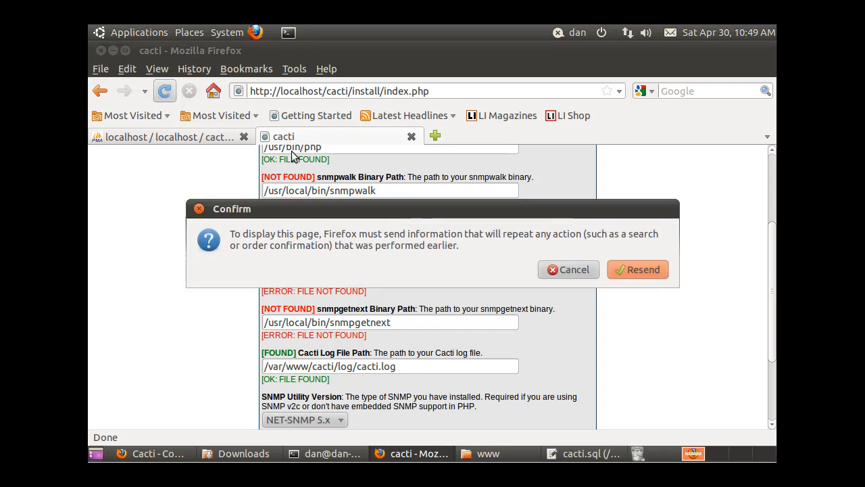
{"action": "left_click", "coordinate": [638, 269]}
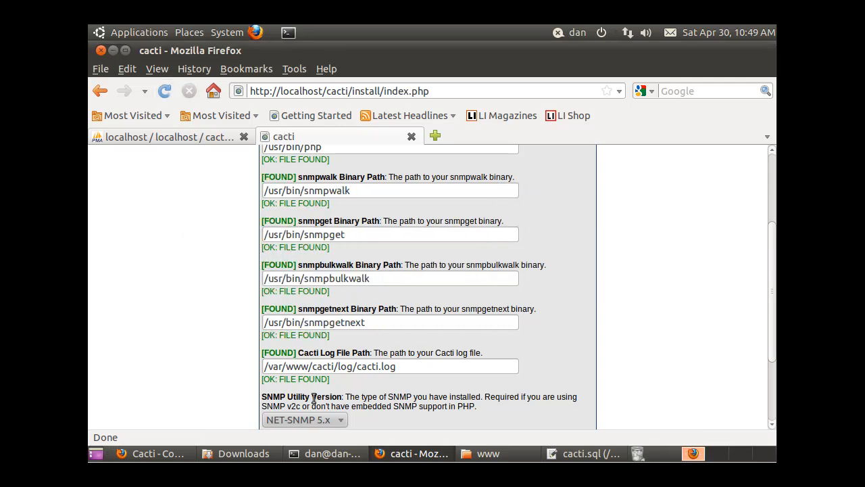
{"action": "left_click_drag", "start_coordinate": [772, 325], "coordinate": [765, 406]}
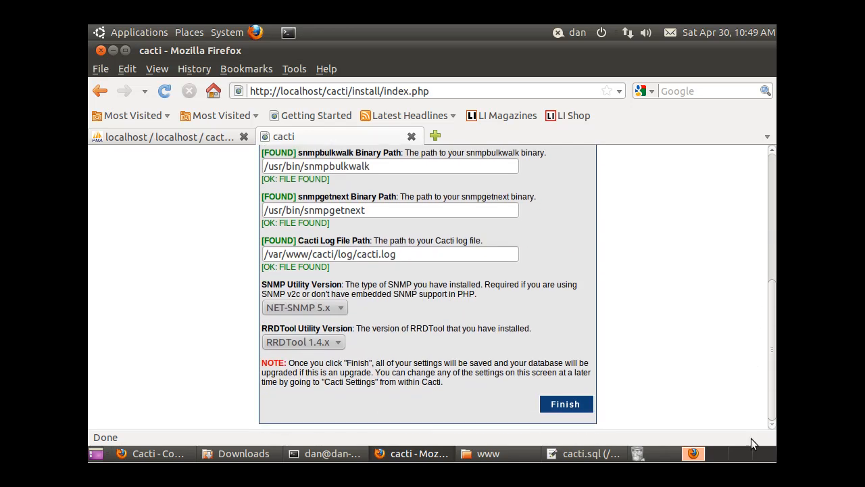
{"action": "left_click", "coordinate": [566, 404]}
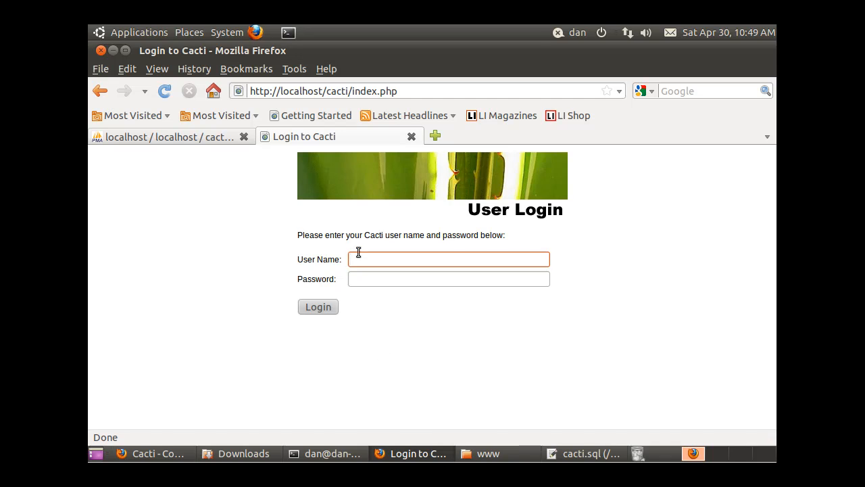
- Attempt a Cacti login with the user name and password, which is rejected as invalid
{"action": "type", "text": "cactiouse"}
{"action": "key", "text": "BackSpace"}
{"action": "key", "text": "BackSpace"}
{"action": "key", "text": "BackSpace"}
{"action": "key", "text": "BackSpace"}
{"action": "type", "text": "user"}
{"action": "left_click", "coordinate": [388, 278]}
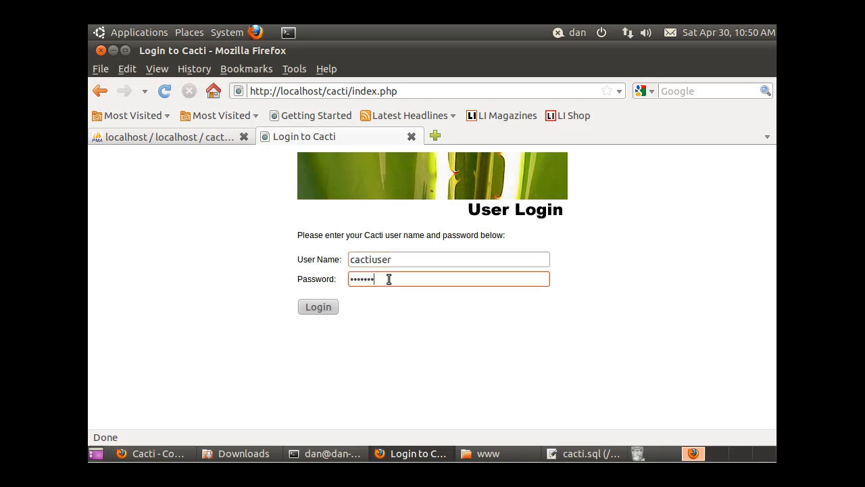
{"action": "left_click", "coordinate": [318, 308]}
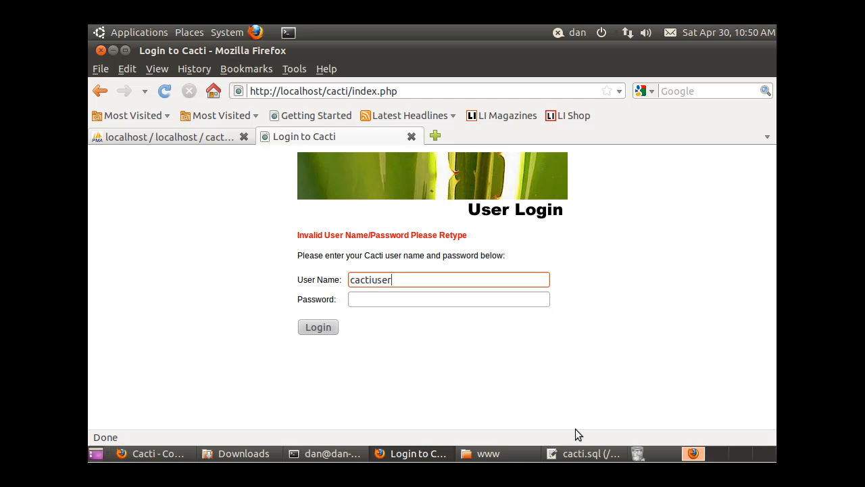
{"action": "left_click", "coordinate": [582, 453]}
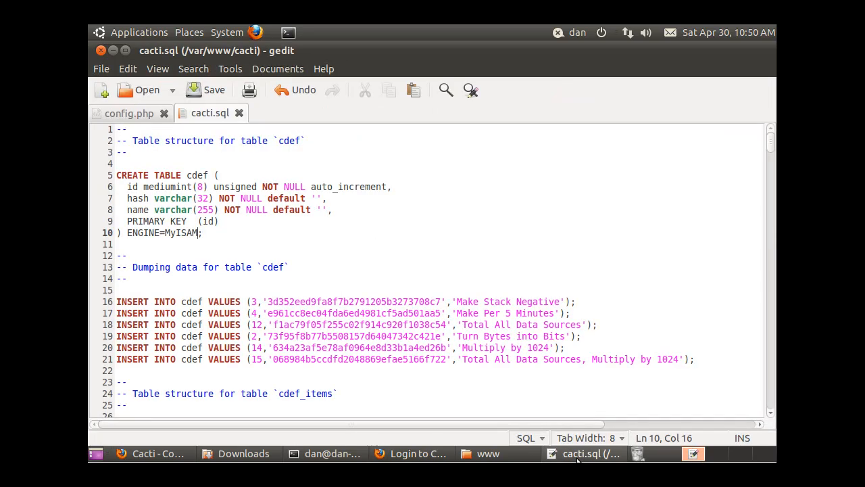
- View config.php in gedit and select the $database_username value to check it
{"action": "left_click", "coordinate": [133, 114]}
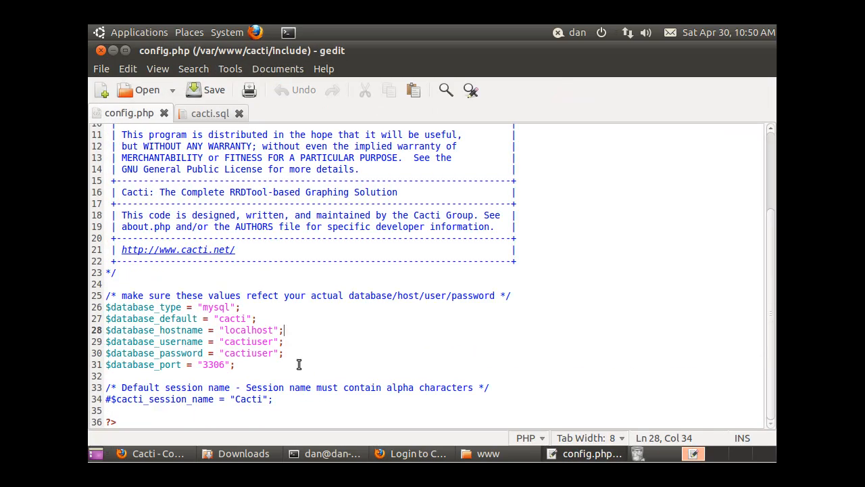
{"action": "left_click_drag", "start_coordinate": [220, 342], "coordinate": [274, 344]}
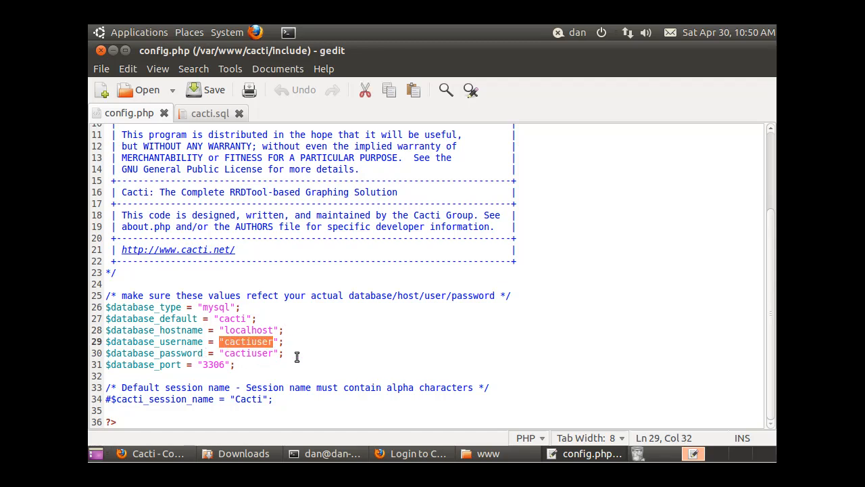
{"action": "left_click", "coordinate": [341, 335]}
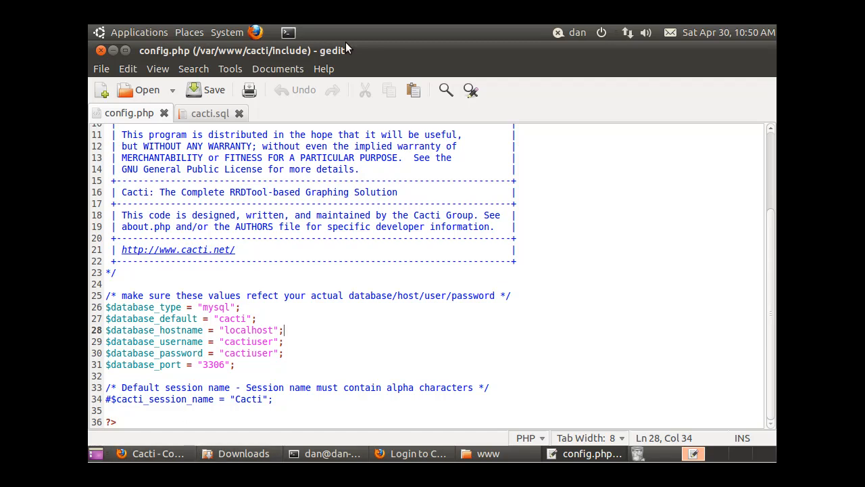
- Minimize gedit and log into Cacti with user name admin and the default password
{"action": "left_click", "coordinate": [113, 52]}
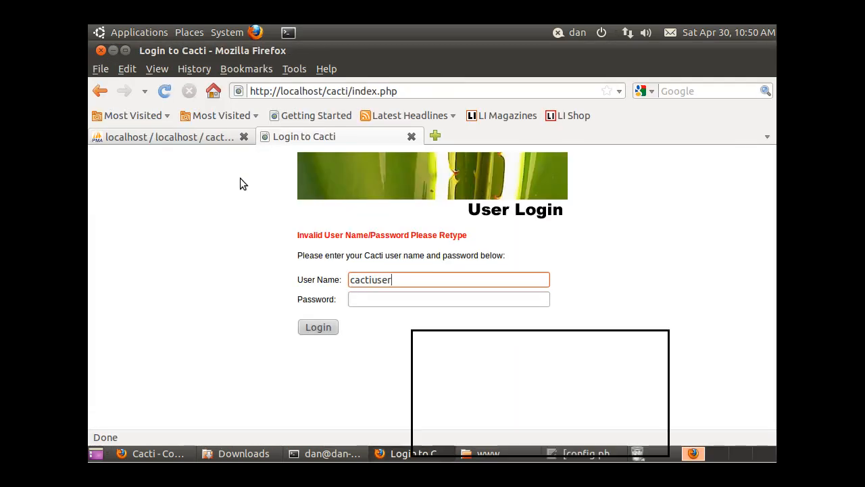
{"action": "left_click", "coordinate": [399, 279]}
{"action": "key", "text": "Home"}
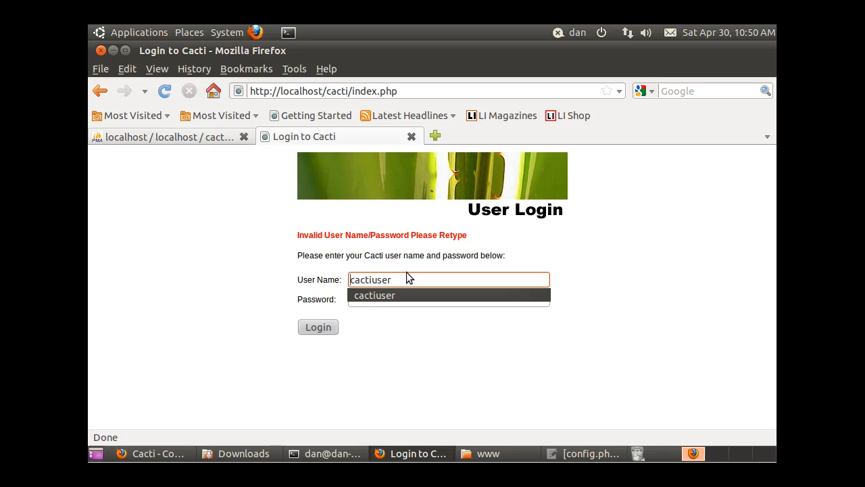
{"action": "left_click_drag", "start_coordinate": [403, 278], "coordinate": [315, 280]}
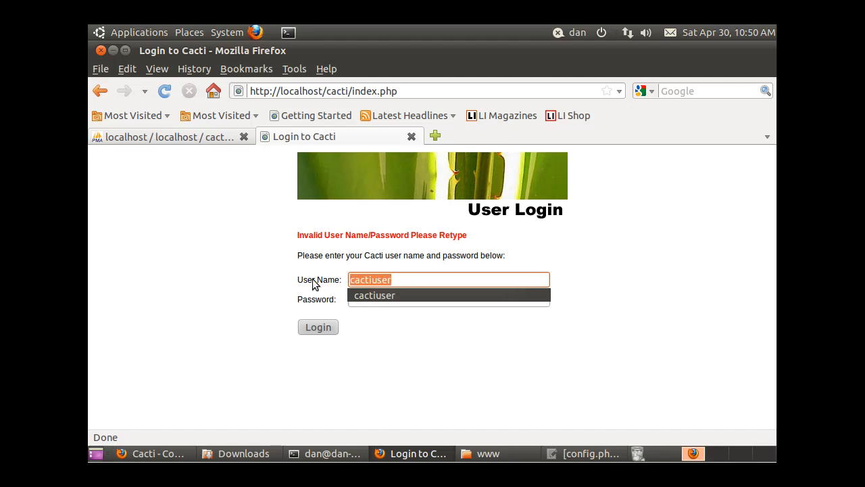
{"action": "type", "text": "admin"}
{"action": "left_click", "coordinate": [369, 297]}
{"action": "type", "text": "admin"}
{"action": "left_click", "coordinate": [322, 328]}
{"action": "left_click", "coordinate": [339, 322]}
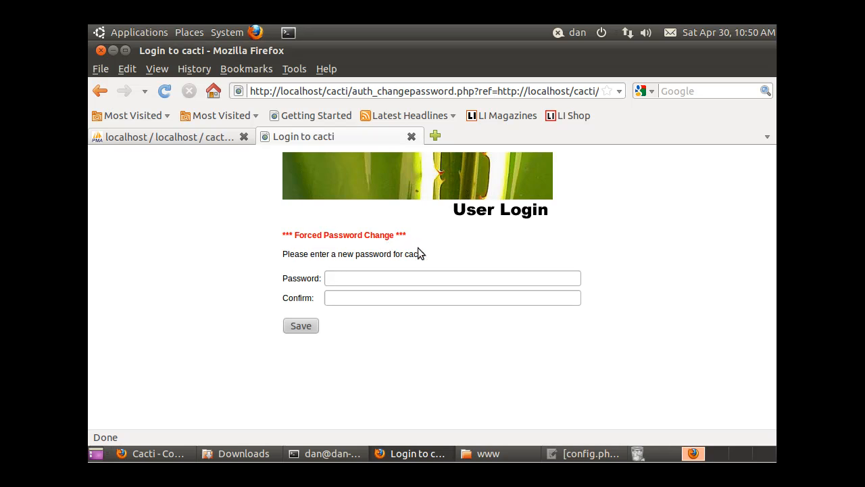
- Enter and confirm a new admin password, then save it to reach the Console
{"action": "left_click", "coordinate": [338, 278]}
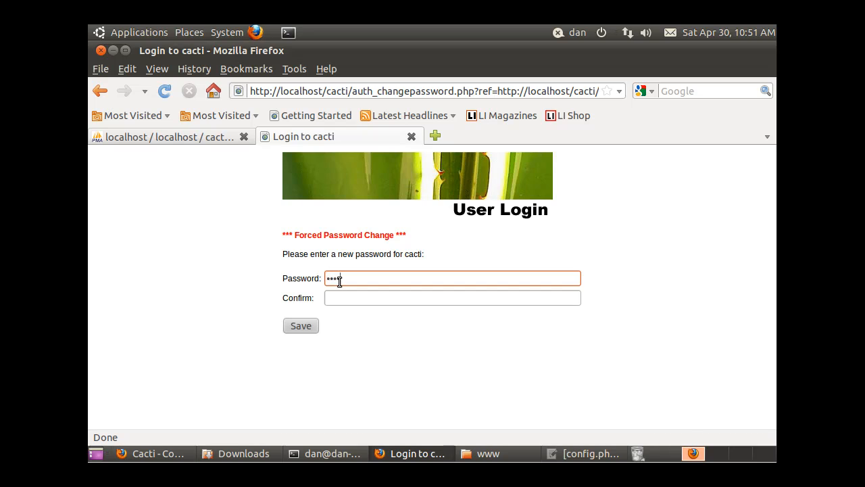
{"action": "left_click", "coordinate": [337, 299]}
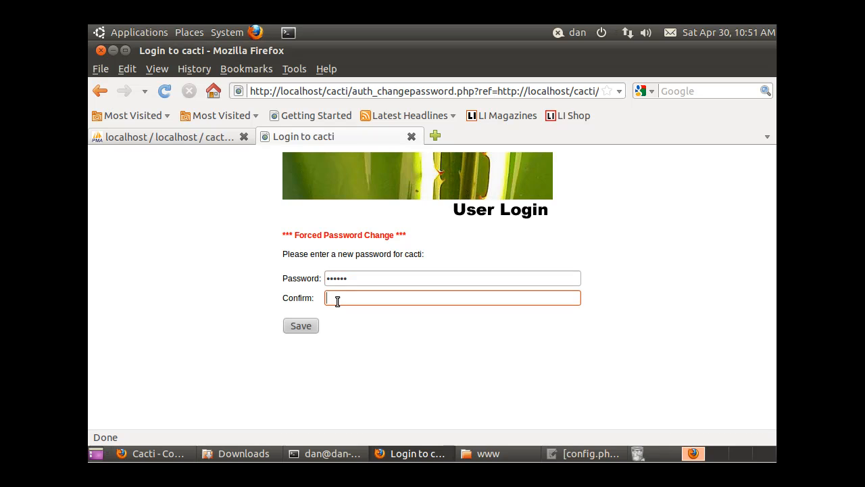
{"action": "double_click", "coordinate": [356, 277]}
{"action": "type", "text": "adm"}
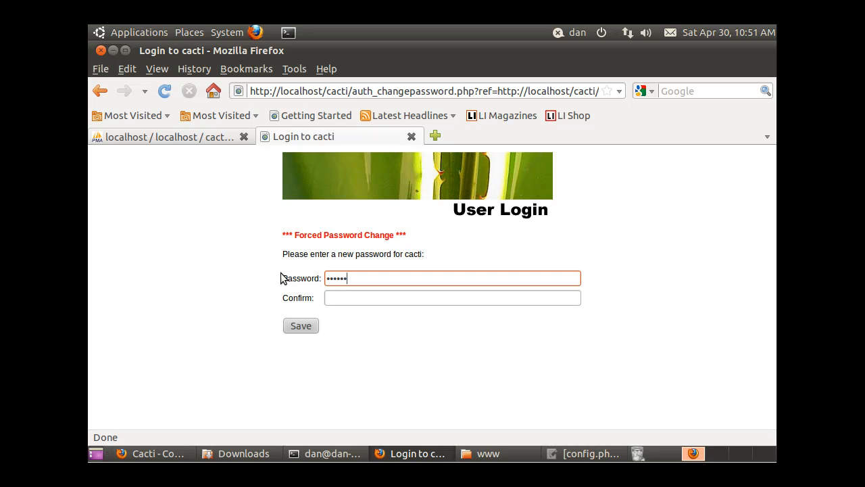
{"action": "left_click", "coordinate": [340, 298]}
{"action": "type", "text": "•••"}
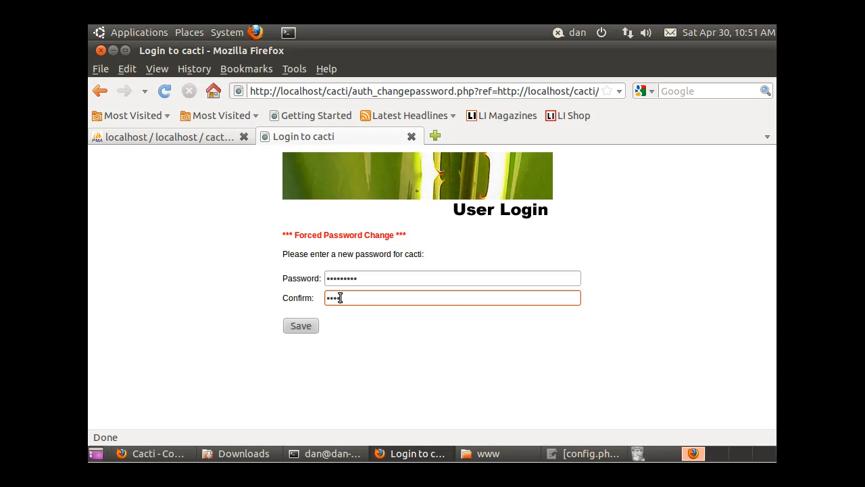
{"action": "left_click", "coordinate": [305, 325]}
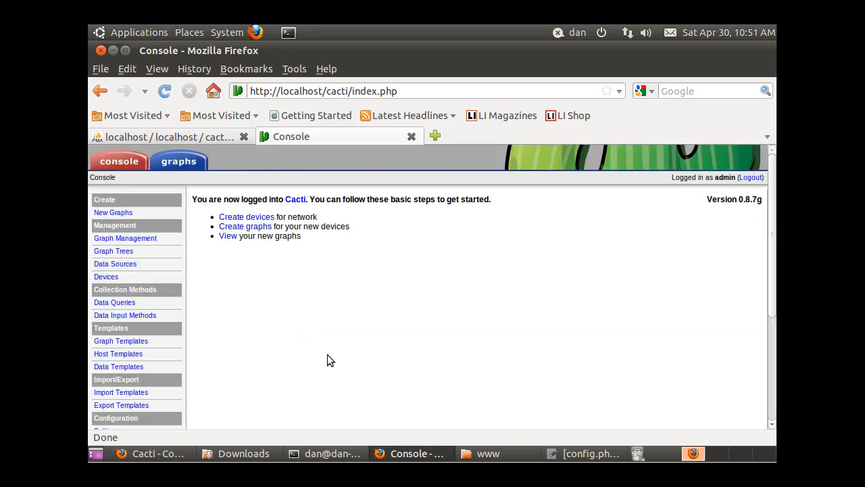
{"action": "mouse_move", "coordinate": [774, 299]}
{"action": "left_mouse_down"}
{"action": "mouse_move", "coordinate": [761, 429]}
{"action": "mouse_move", "coordinate": [776, 296]}
{"action": "left_mouse_up"}
{"action": "left_click", "coordinate": [779, 479]}
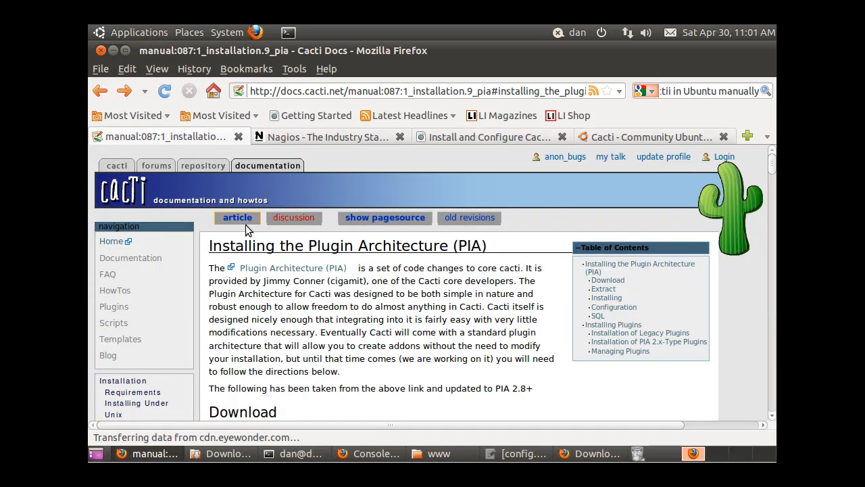
- Switch to the Plugin Architecture docs page and go back to the docs.cacti.net start page
{"action": "left_click", "coordinate": [379, 456]}
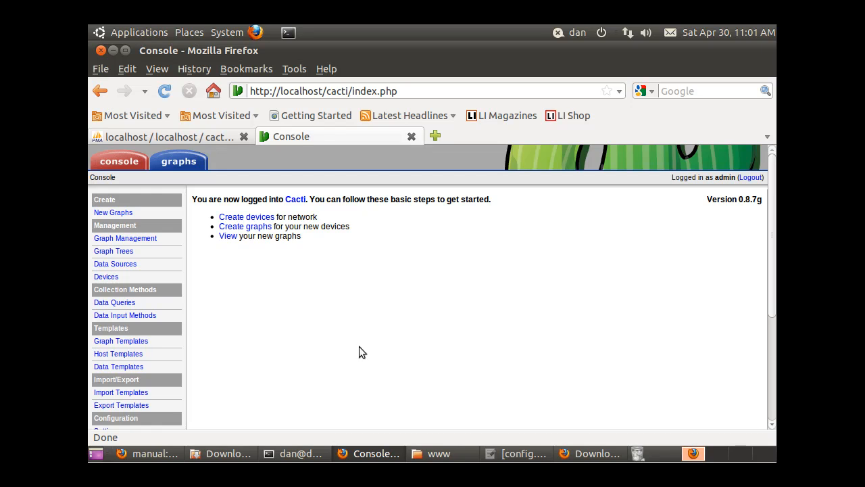
{"action": "left_click", "coordinate": [153, 456]}
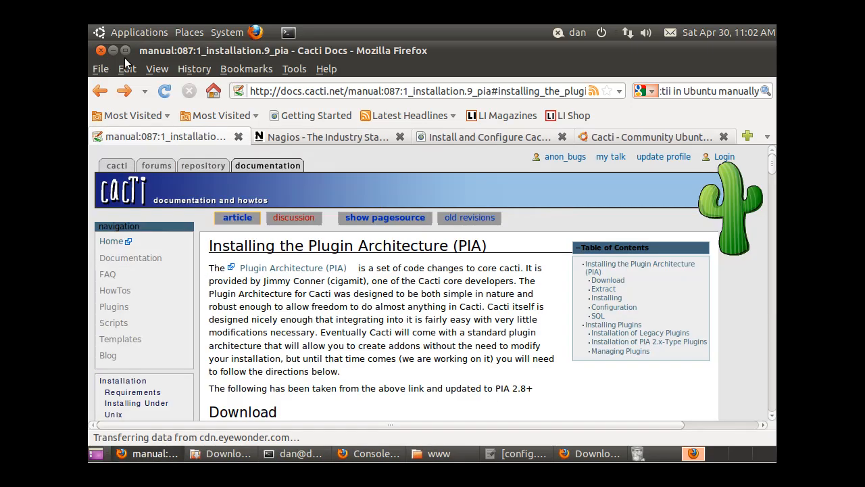
{"action": "left_click", "coordinate": [100, 91]}
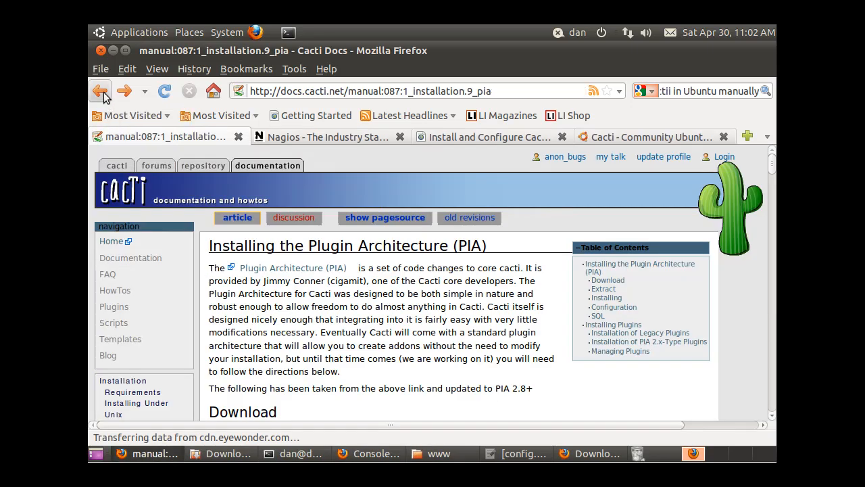
{"action": "left_click", "coordinate": [101, 93]}
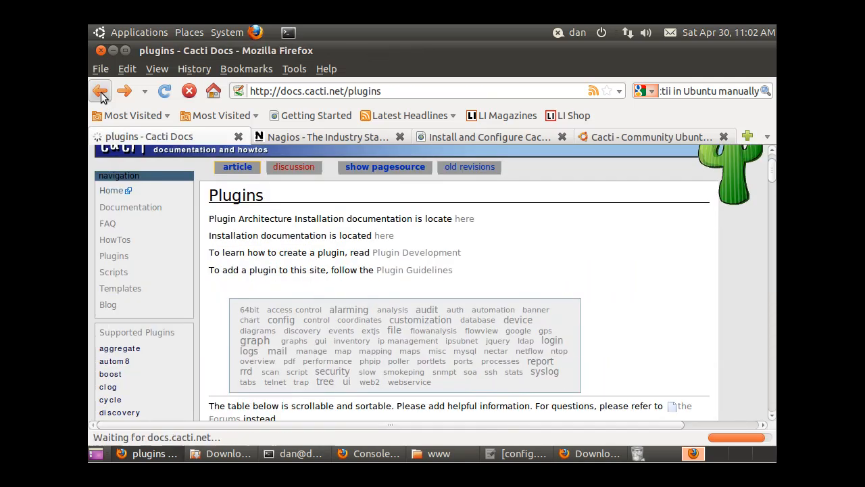
{"action": "left_click", "coordinate": [101, 95]}
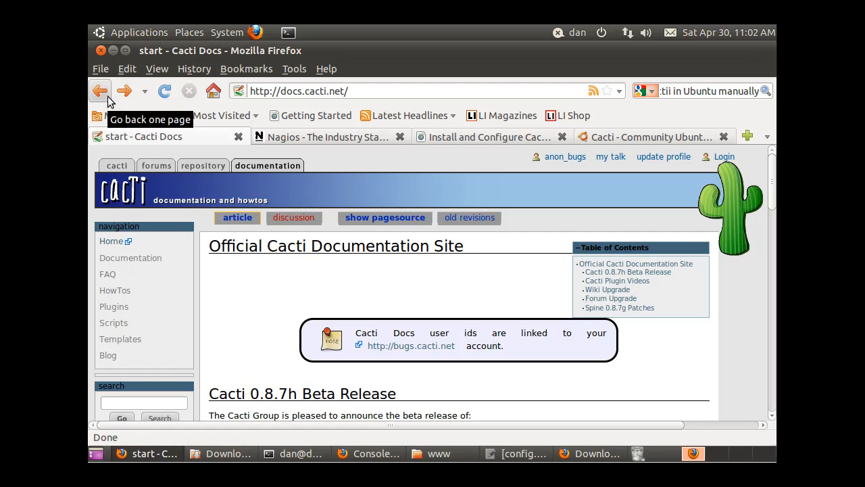
- Reopen 'Installing the Plugin Architecture (PIA)' via Documentation, Plugins and the 'here' link
{"action": "left_click", "coordinate": [108, 101]}
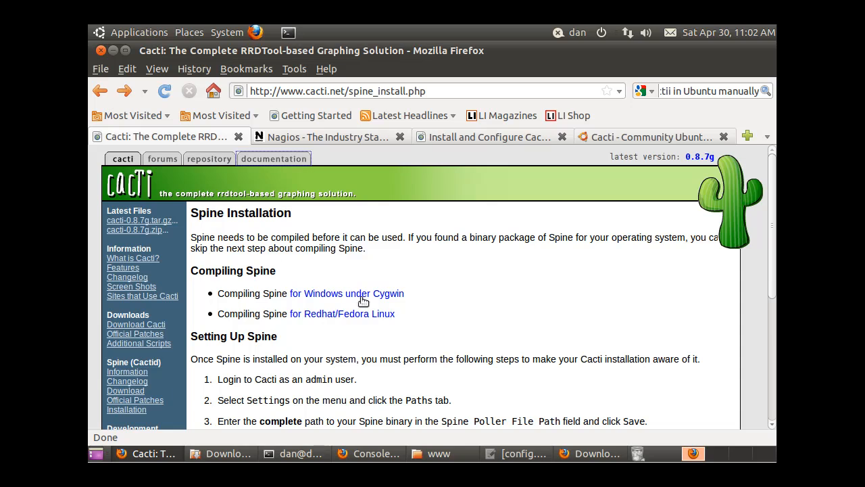
{"action": "left_click", "coordinate": [284, 159]}
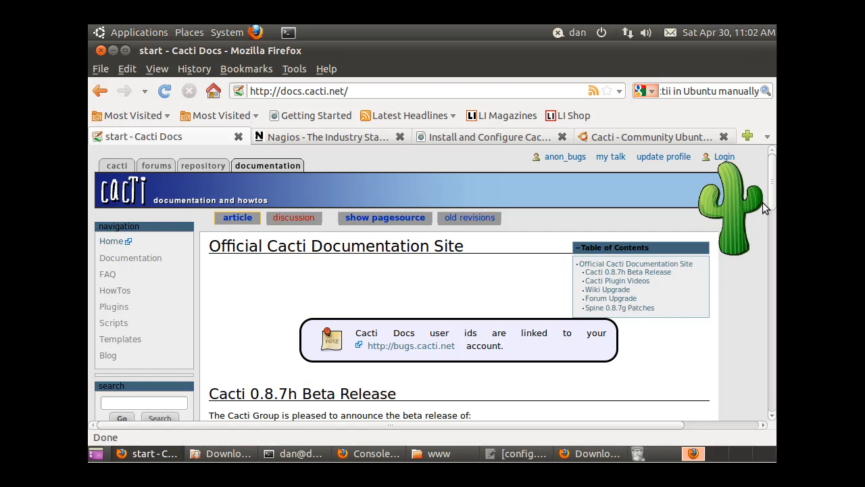
{"action": "mouse_move", "coordinate": [772, 198]}
{"action": "left_mouse_down"}
{"action": "mouse_move", "coordinate": [774, 240]}
{"action": "mouse_move", "coordinate": [776, 195]}
{"action": "left_mouse_up"}
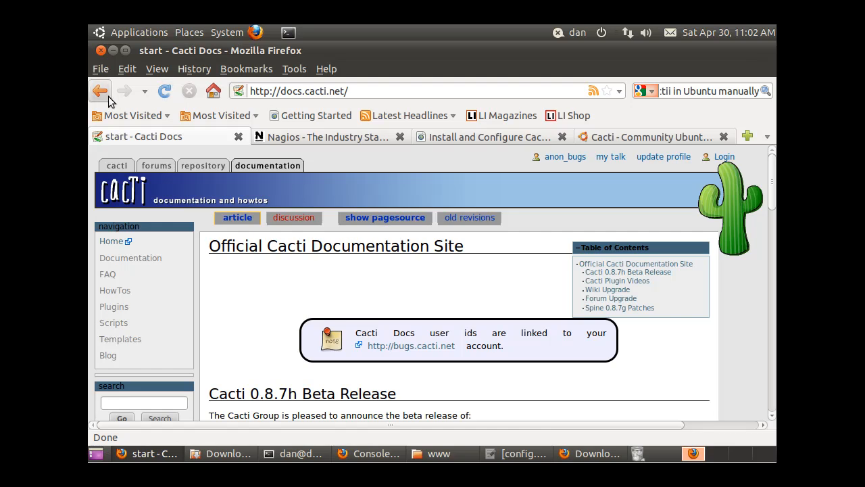
{"action": "left_click", "coordinate": [149, 262]}
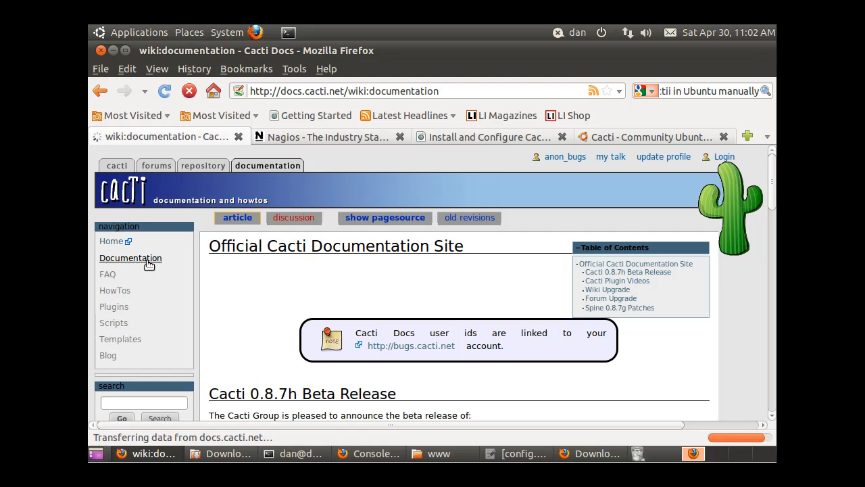
{"action": "left_click", "coordinate": [117, 310]}
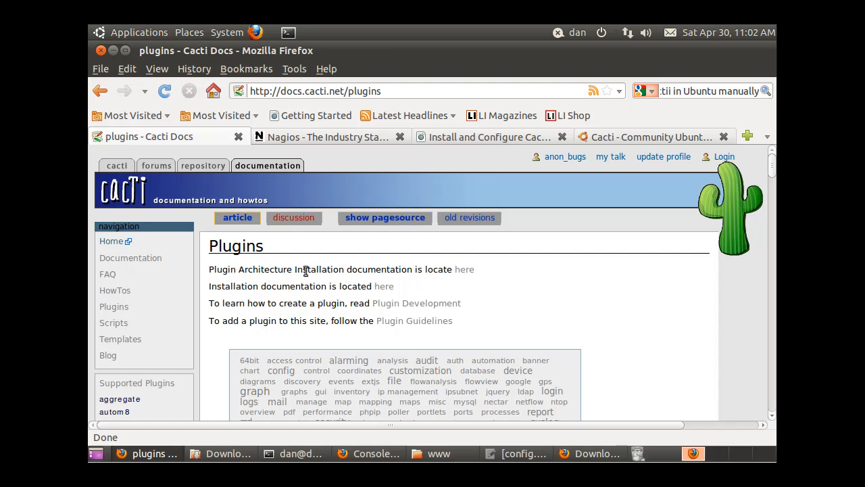
{"action": "left_click", "coordinate": [465, 272]}
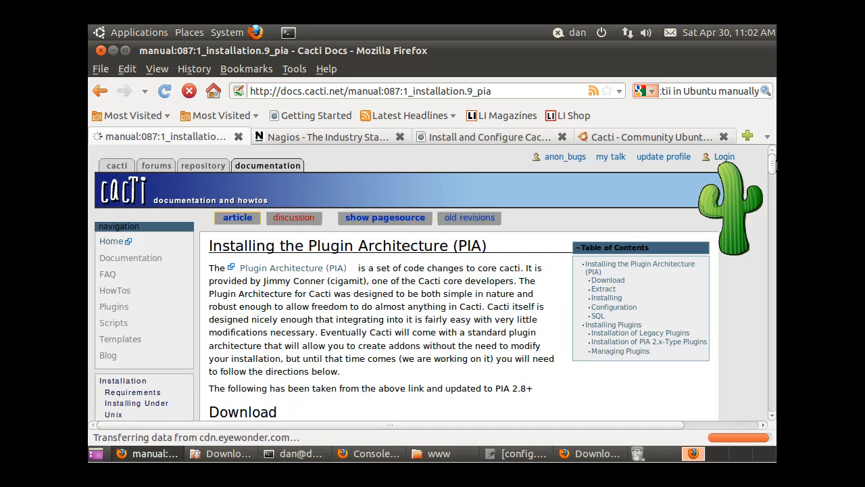
{"action": "scroll", "coordinate": [774, 173], "scroll_direction": "down", "scroll_amount": 2}
{"action": "left_click_drag", "start_coordinate": [772, 170], "coordinate": [773, 172]}
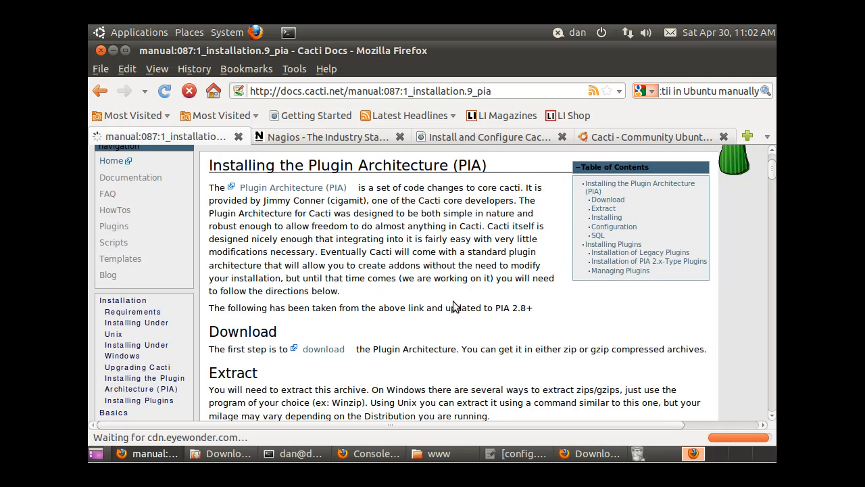
{"action": "left_click", "coordinate": [325, 349]}
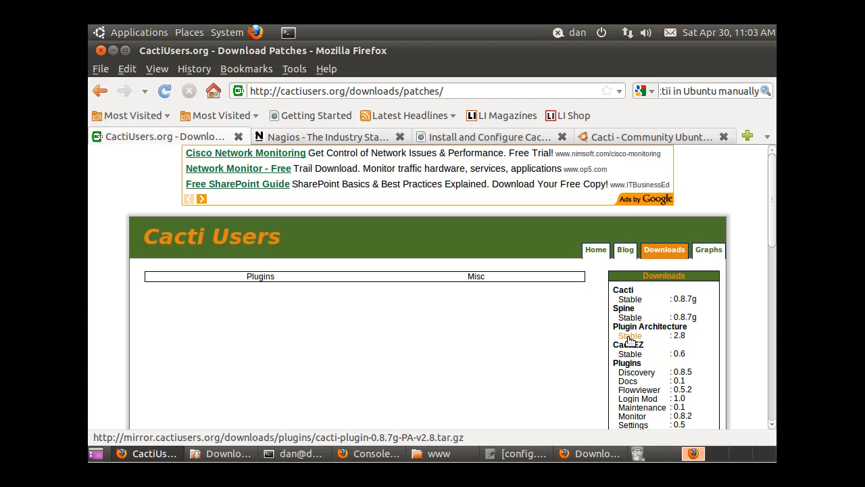
{"action": "left_click", "coordinate": [629, 336]}
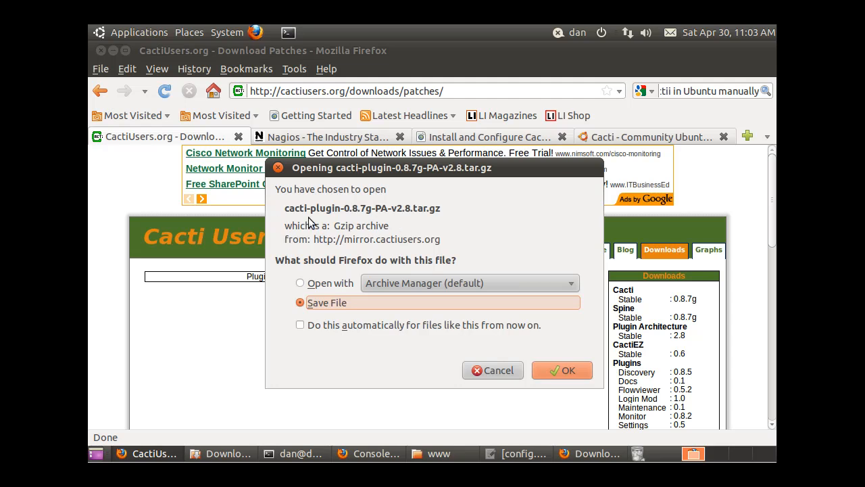
{"action": "left_click", "coordinate": [511, 371]}
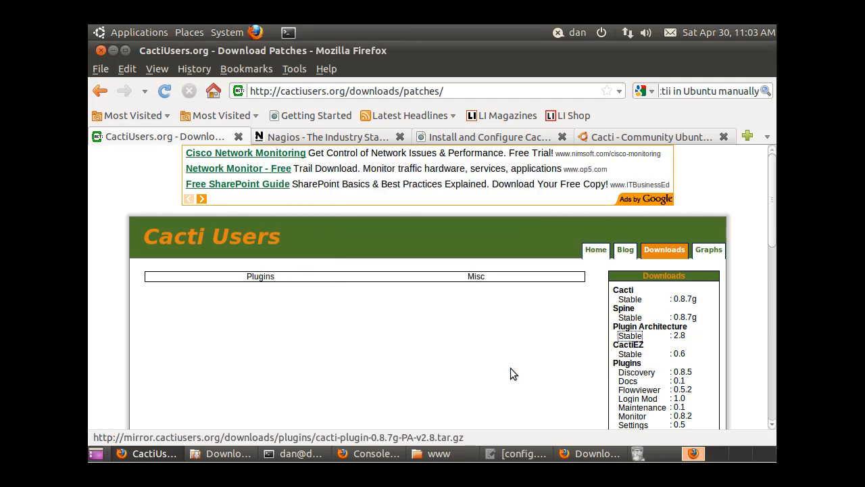
{"action": "left_click", "coordinate": [101, 91]}
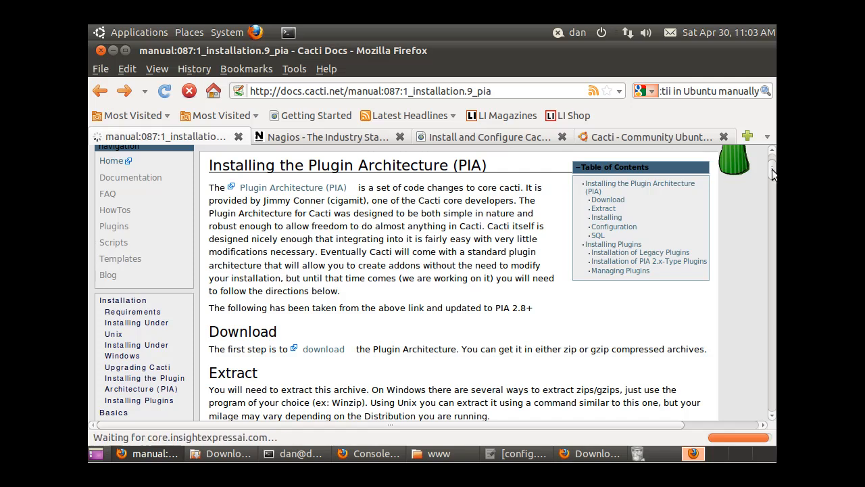
- Scroll the PIA page to the Extract section's tar command, then bring the terminal forward
{"action": "scroll", "coordinate": [773, 173], "scroll_direction": "up", "scroll_amount": 1}
{"action": "left_click_drag", "start_coordinate": [774, 173], "coordinate": [776, 185]}
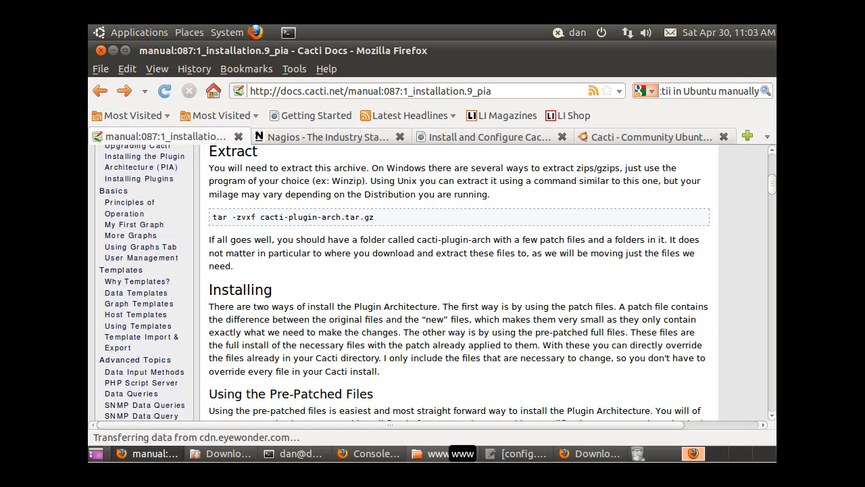
{"action": "left_click", "coordinate": [304, 452]}
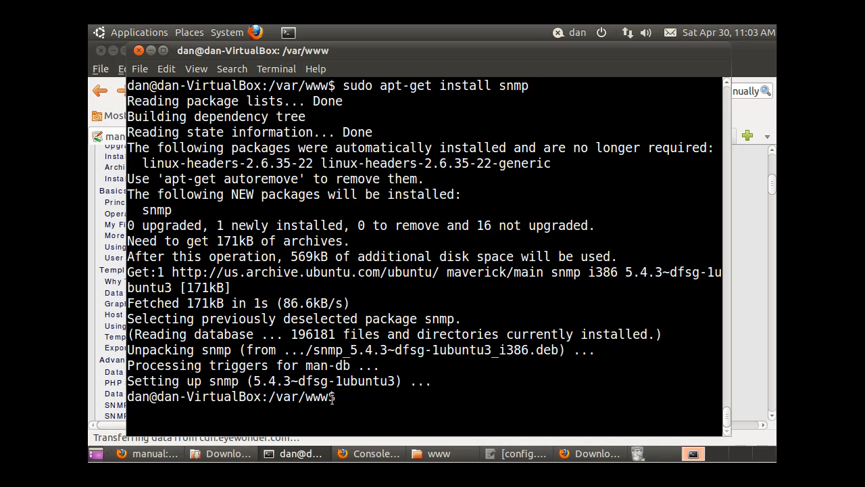
- Change to ~/Downloads and list it, finding cacti-plugin-0.8.7g-PA-v2.8.tar.gz; move the terminal lower
{"action": "type", "text": "cd"}
{"action": "type", "text": "~"}
{"action": "key", "text": "Return"}
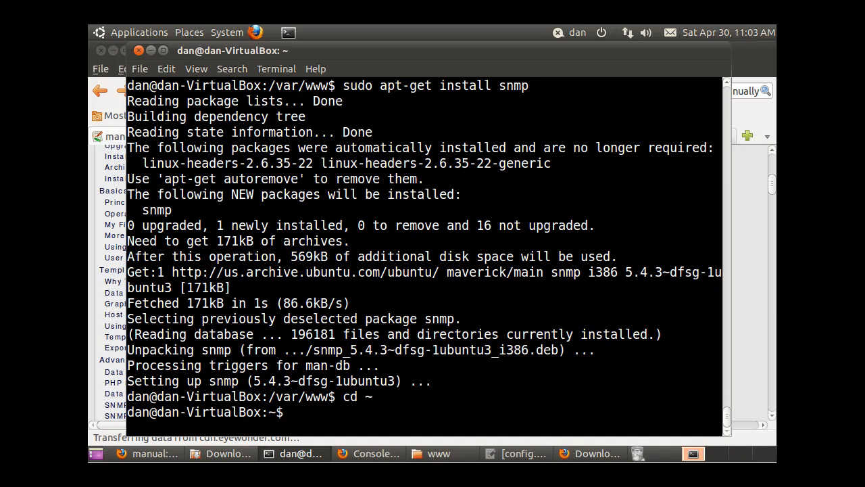
{"action": "type", "text": "cd Down"}
{"action": "key", "text": "Tab"}
{"action": "key", "text": "Return"}
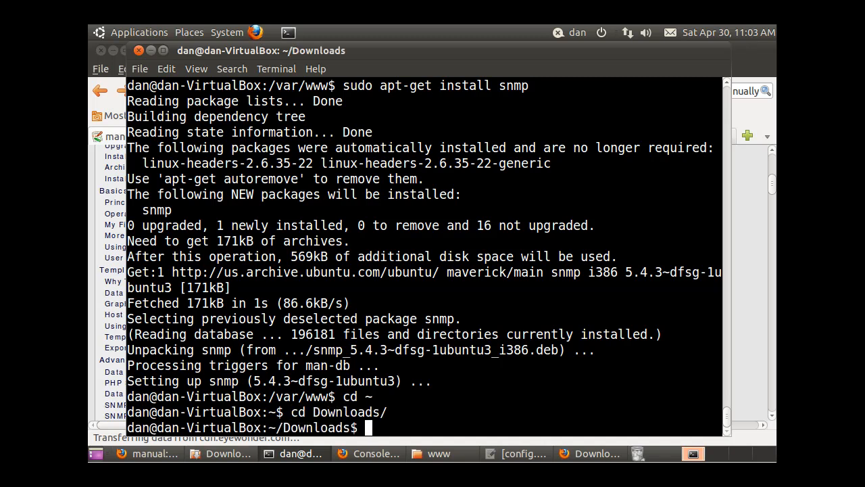
{"action": "type", "text": "ls"}
{"action": "key", "text": "Return"}
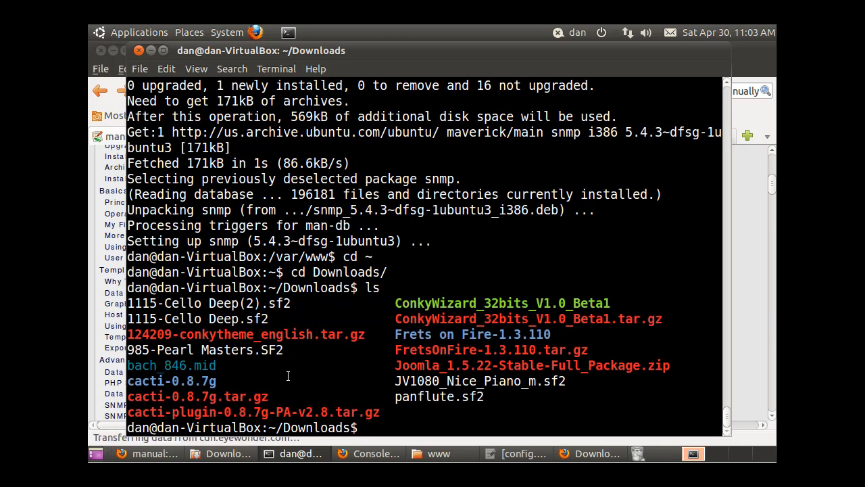
{"action": "left_click_drag", "start_coordinate": [276, 412], "coordinate": [289, 413]}
{"action": "left_click_drag", "start_coordinate": [438, 54], "coordinate": [416, 42]}
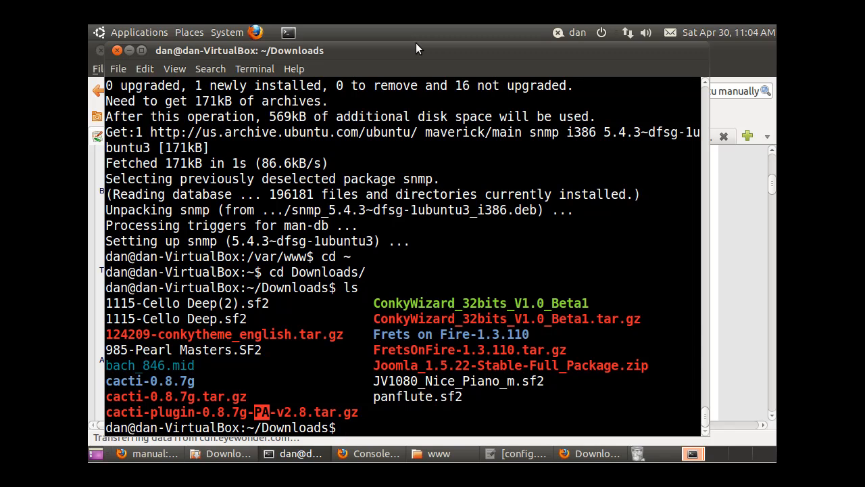
- Extract cacti-plugin-0.8.7g-PA-v2.8.tar.gz with tar -zvxf, Tab-completing the archive name
{"action": "type", "text": "tar -zvxf"}
{"action": "type", "text": "cacti"}
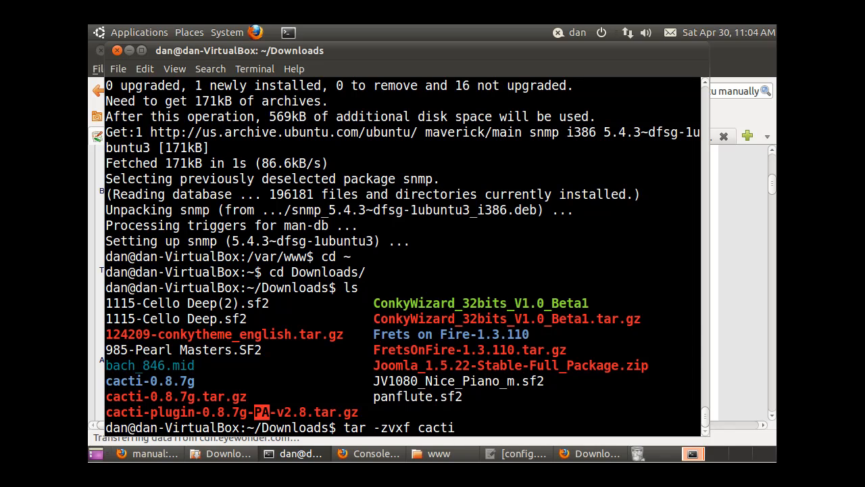
{"action": "type", "text": "-pl"}
{"action": "key", "text": "Tab"}
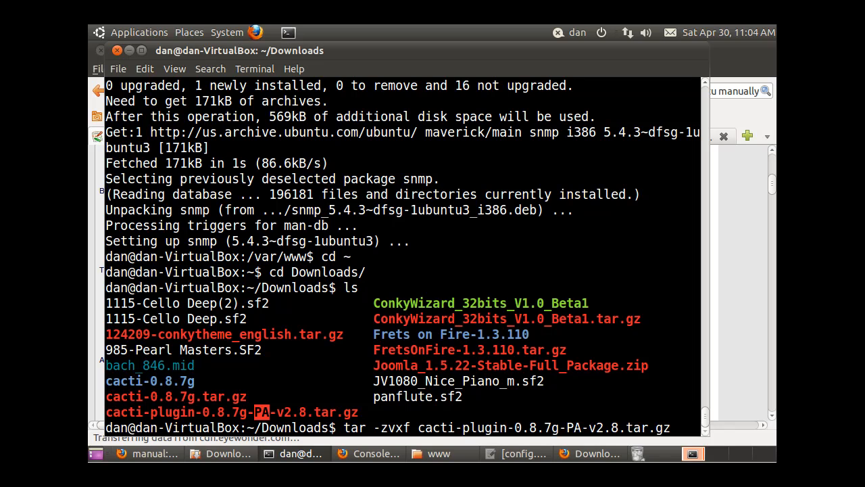
{"action": "key", "text": "Return"}
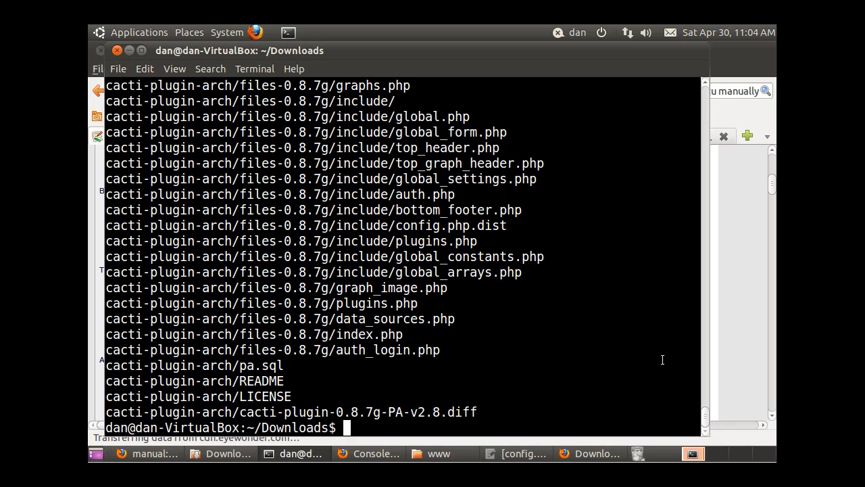
- Review the tar output, re-list ~/Downloads, and highlight the new cacti-plugin-arch folder
{"action": "left_click_drag", "start_coordinate": [707, 419], "coordinate": [705, 397]}
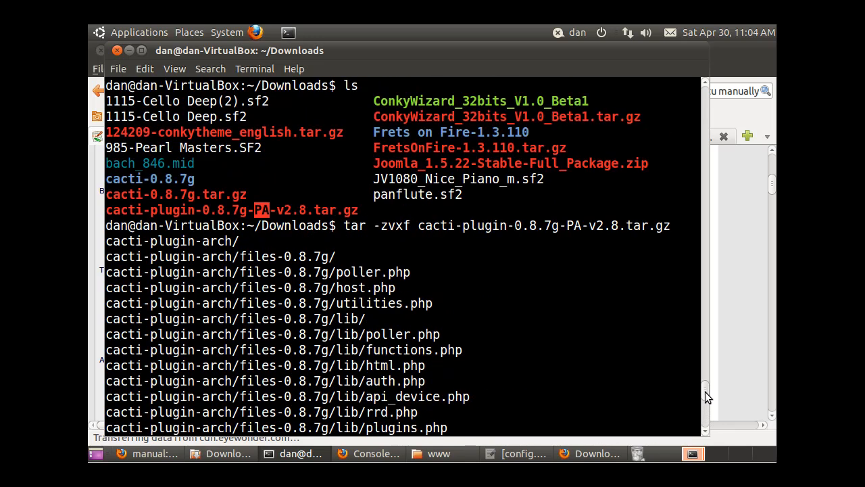
{"action": "left_click_drag", "start_coordinate": [707, 396], "coordinate": [704, 424]}
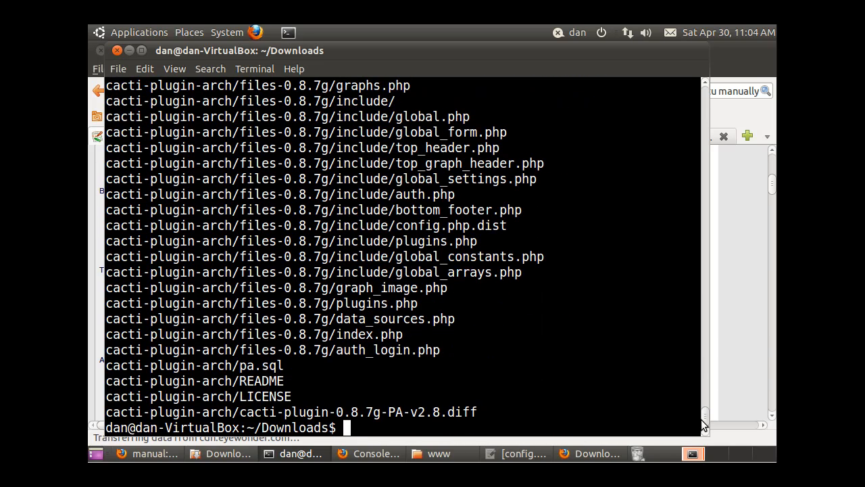
{"action": "type", "text": "ls"}
{"action": "key", "text": "Return"}
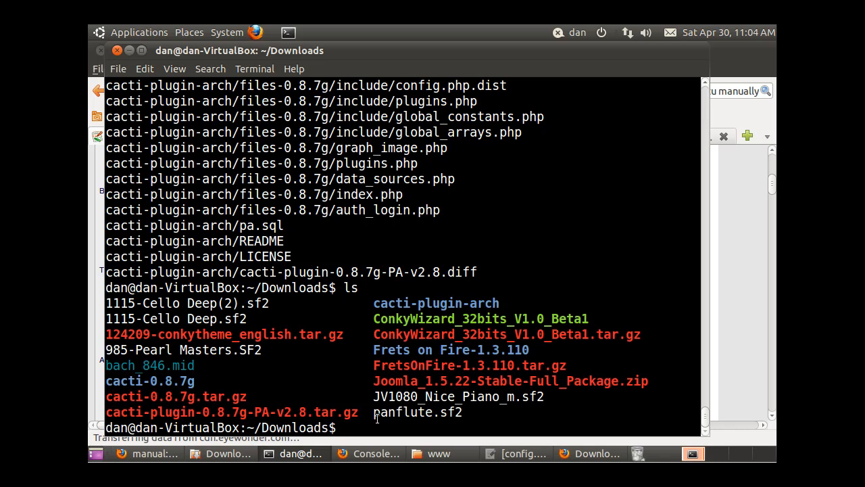
{"action": "left_click_drag", "start_coordinate": [374, 303], "coordinate": [501, 305]}
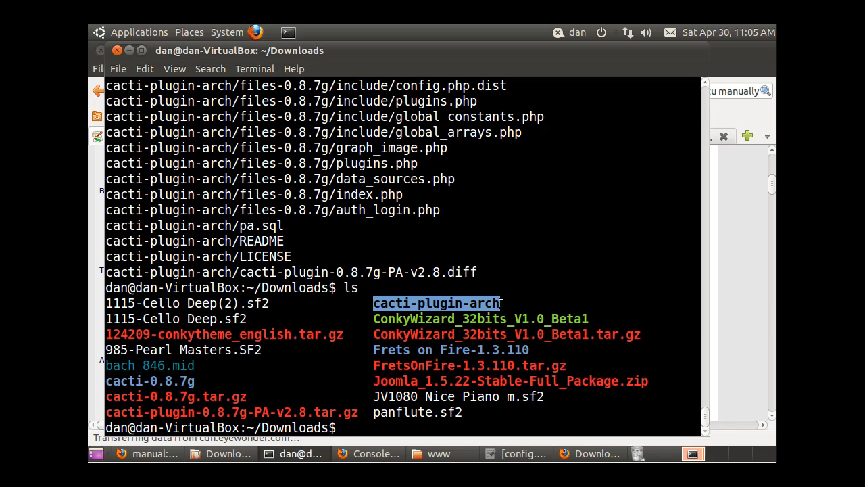
{"action": "left_click", "coordinate": [501, 305]}
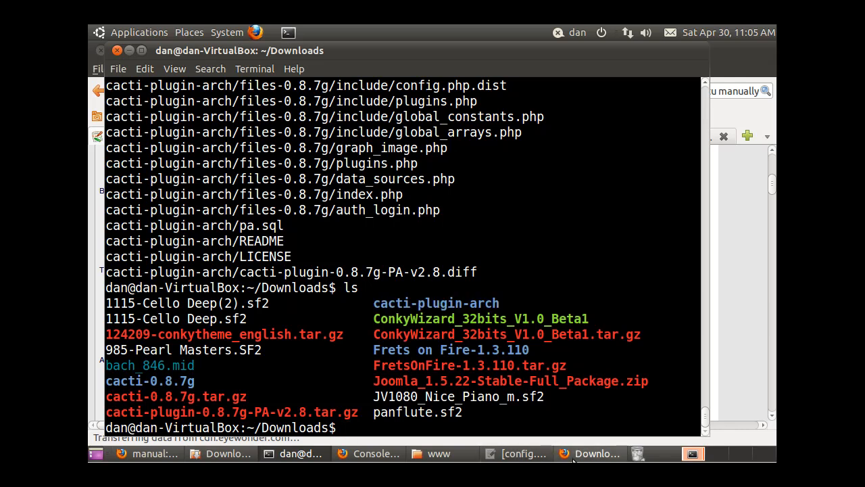
{"action": "left_click_drag", "start_coordinate": [367, 302], "coordinate": [525, 310]}
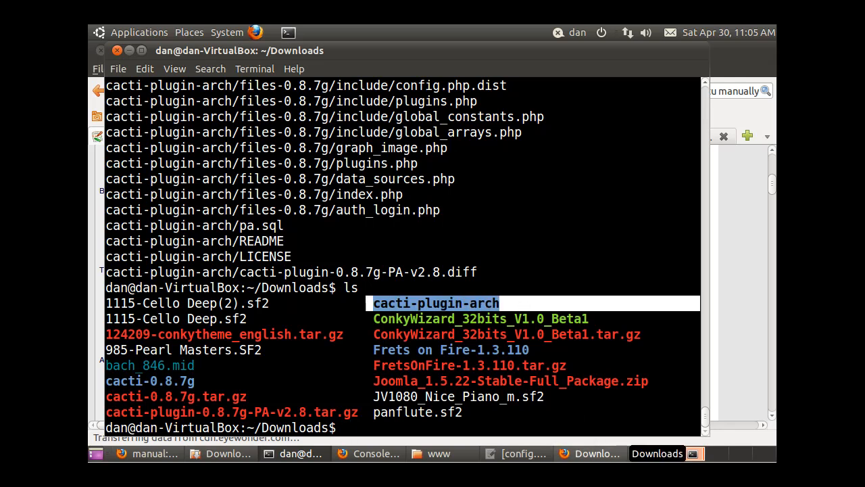